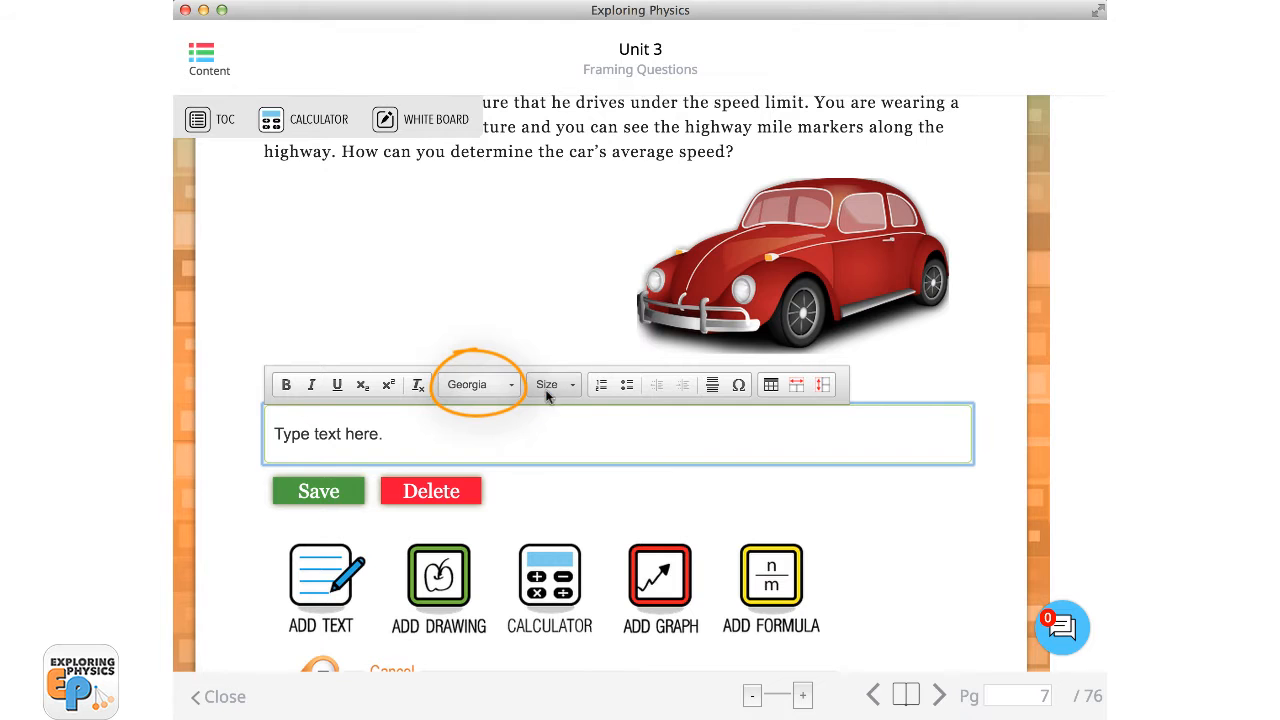
Step: Add "Change font to Georgia." to the text box, followed by "Change font size." at font size 16
{"action": "type", "text": "Chan"}
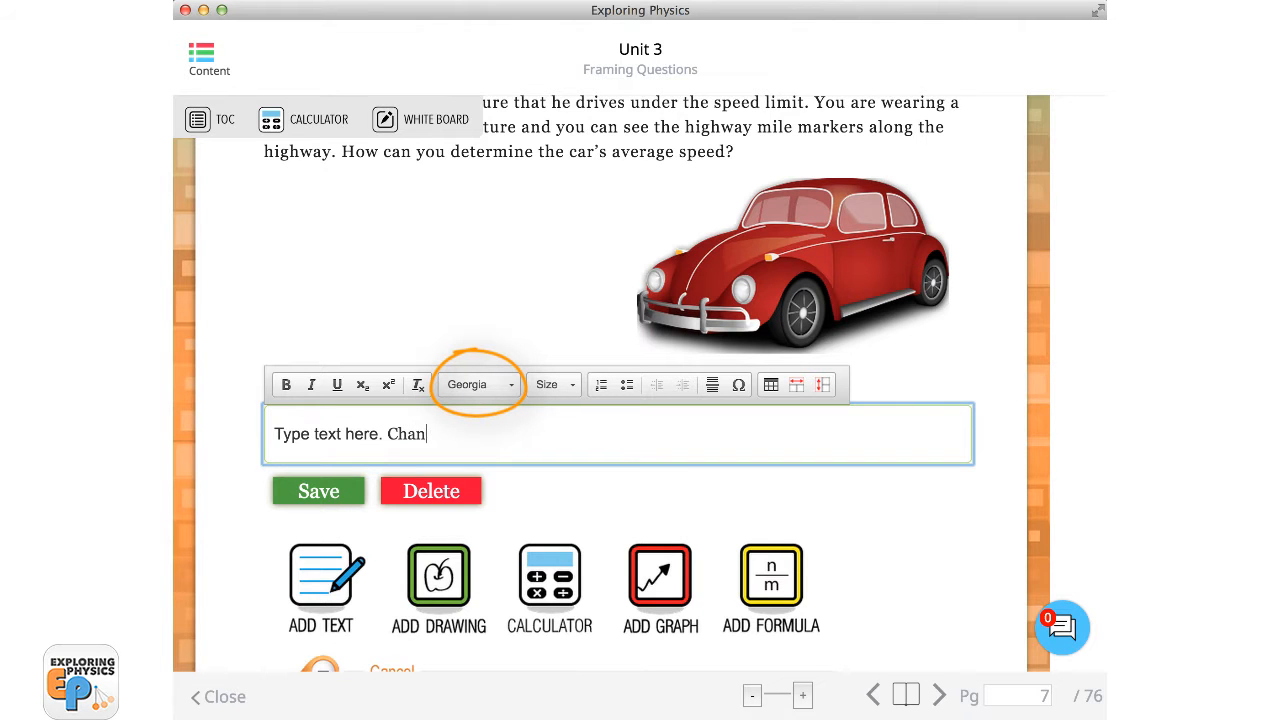
{"action": "type", "text": "ge font to Georgia."}
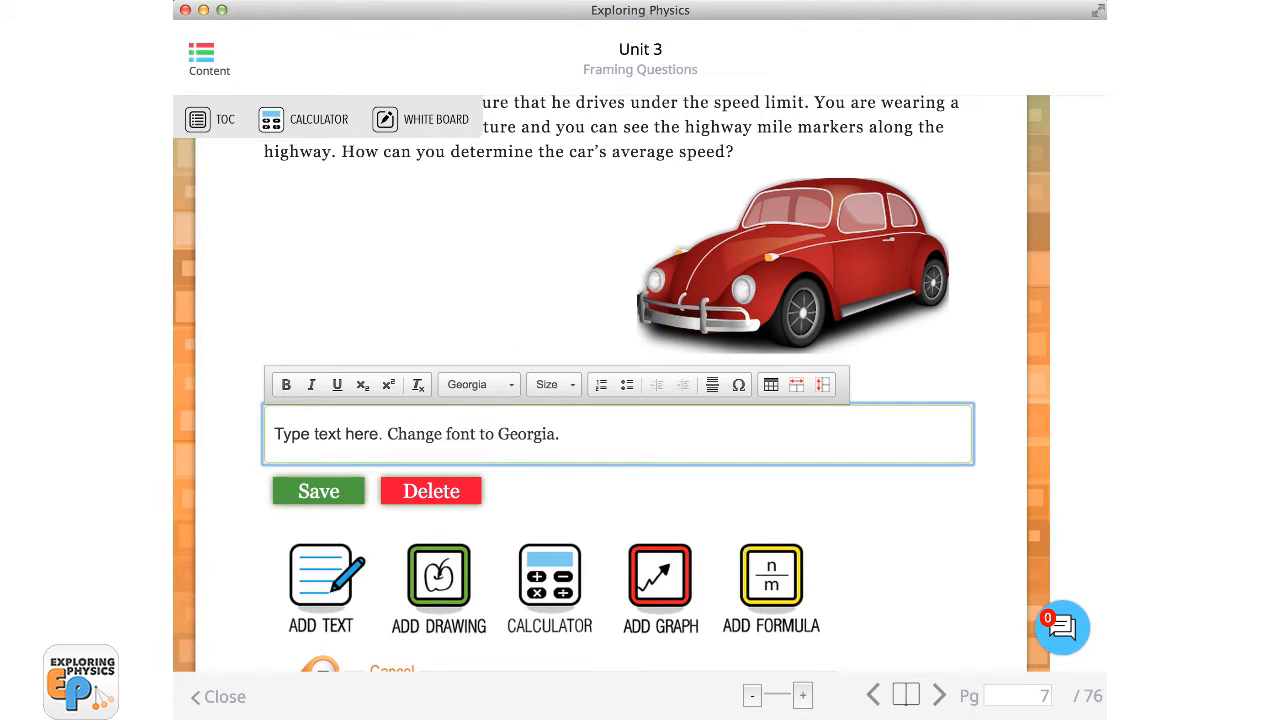
{"action": "left_click", "coordinate": [572, 388]}
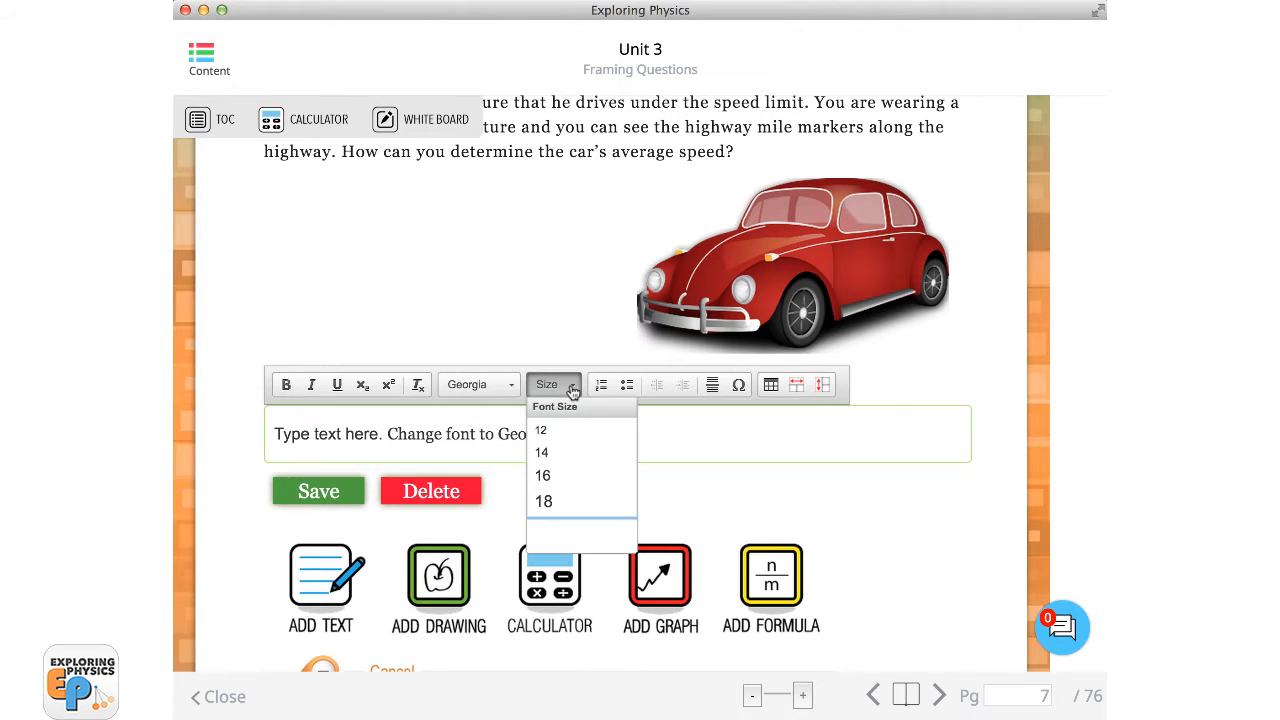
{"action": "left_click", "coordinate": [558, 485]}
{"action": "type", "text": "Change font size."}
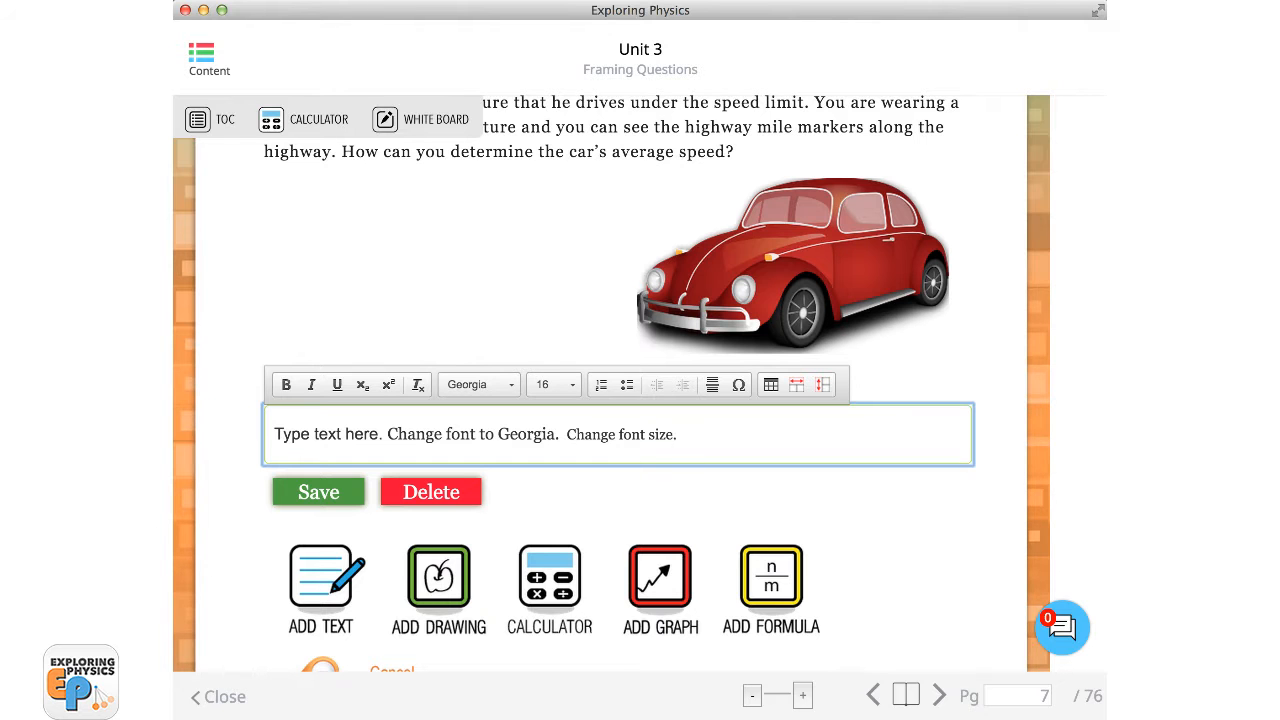
Step: Set the font to Arial and the size to 18, and start a new line below the first sentence
{"action": "left_click", "coordinate": [506, 384]}
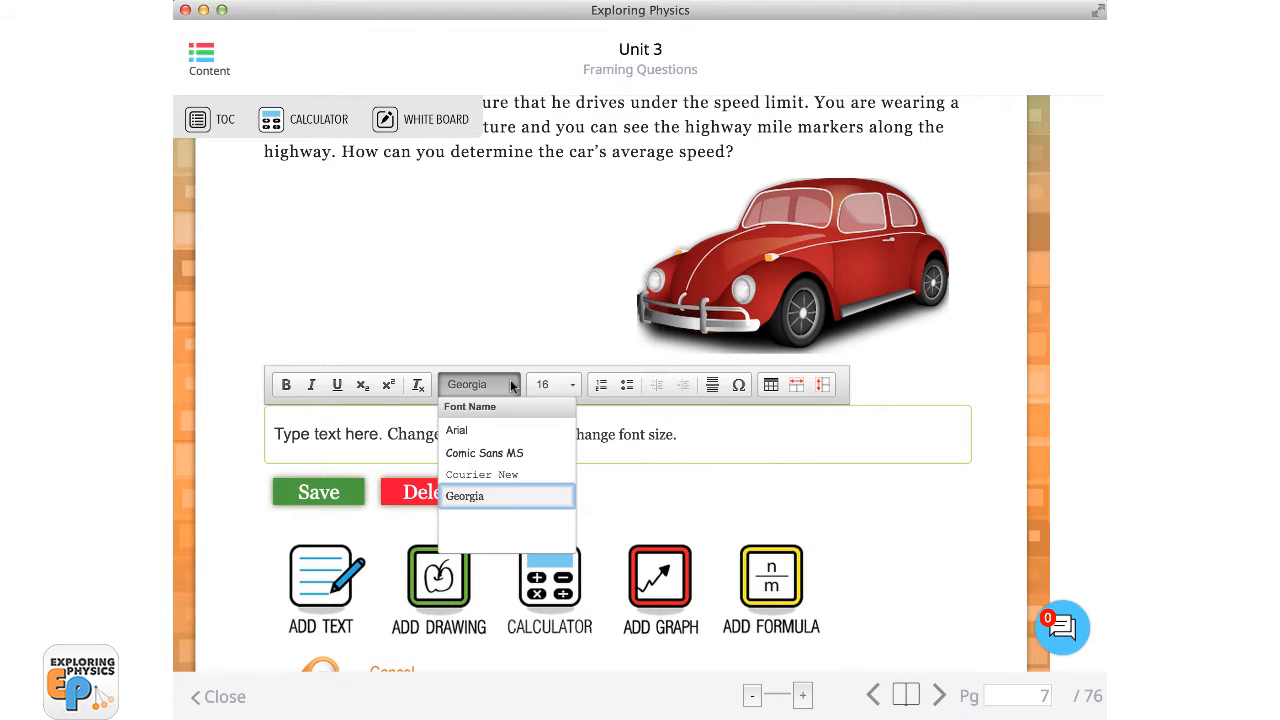
{"action": "left_click", "coordinate": [491, 437]}
{"action": "left_click", "coordinate": [569, 382]}
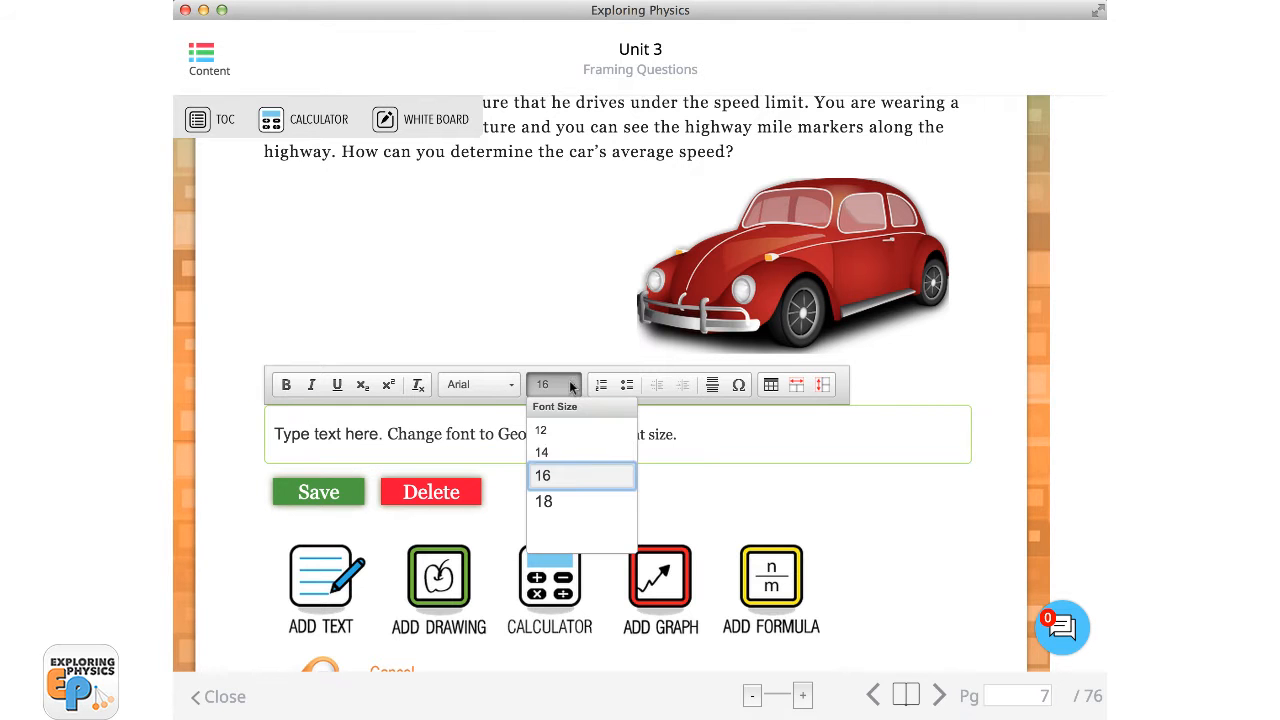
{"action": "left_click", "coordinate": [570, 503]}
{"action": "key", "text": "Return"}
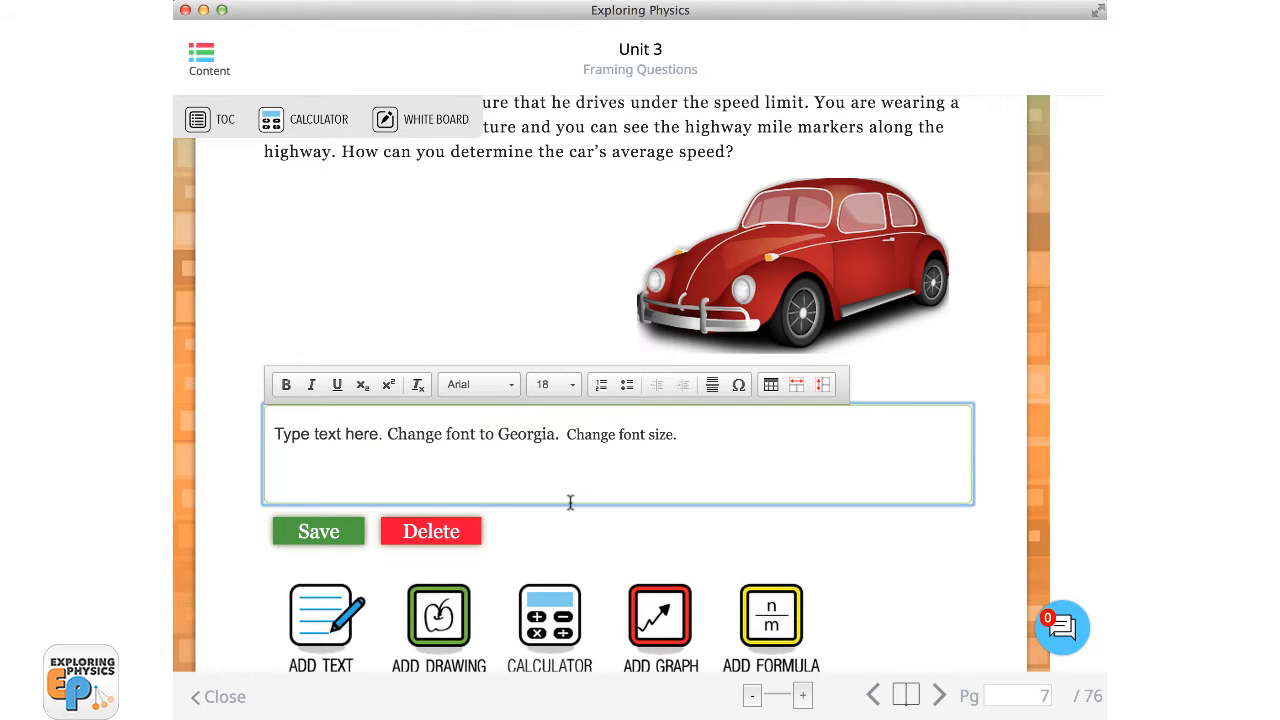
Step: Create a numbered list with the entries "List item 1" and "List item 2."
{"action": "left_click", "coordinate": [602, 387]}
{"action": "type", "text": "List item 1"}
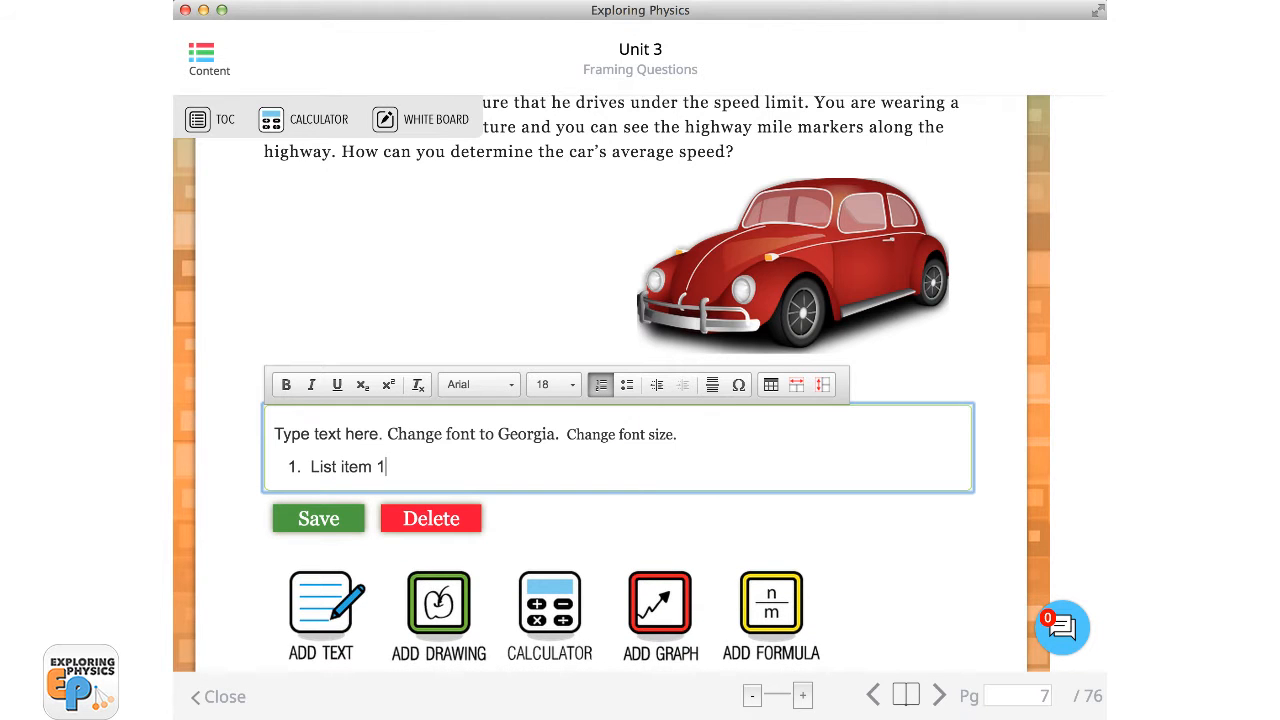
{"action": "key", "text": "Return"}
{"action": "type", "text": "List"}
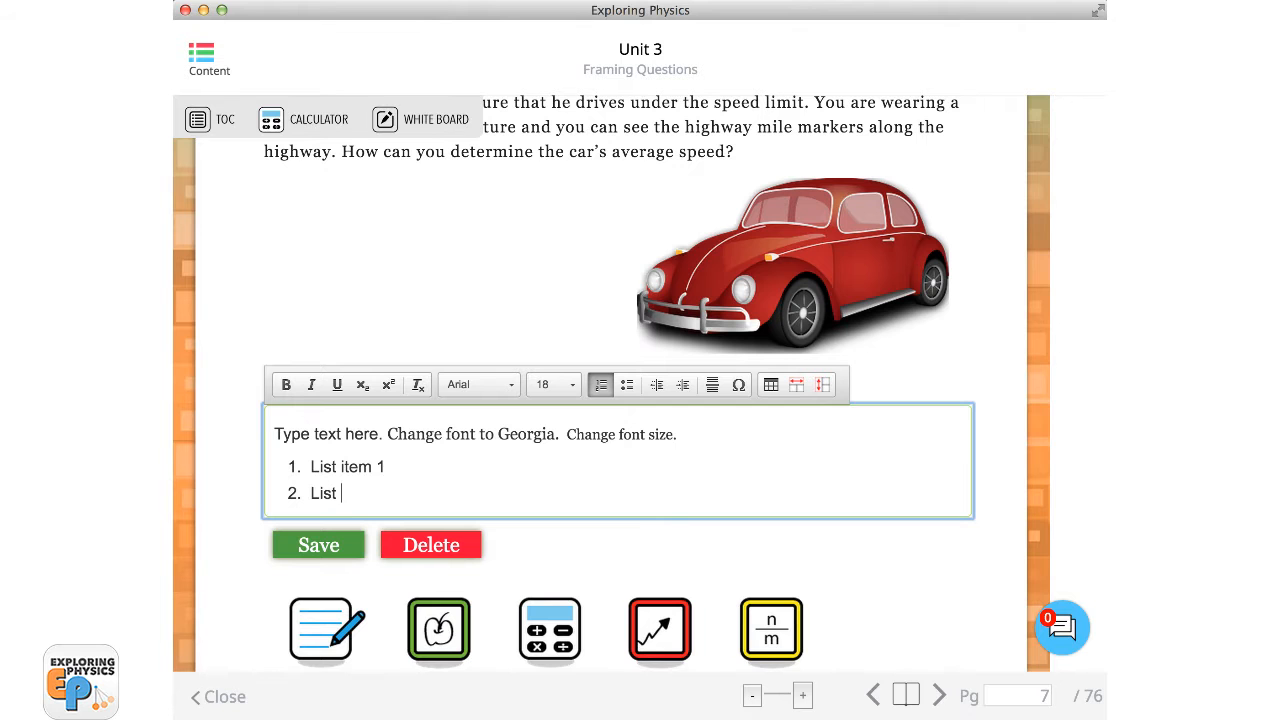
{"action": "type", "text": " item 2."}
{"action": "key", "text": "Return"}
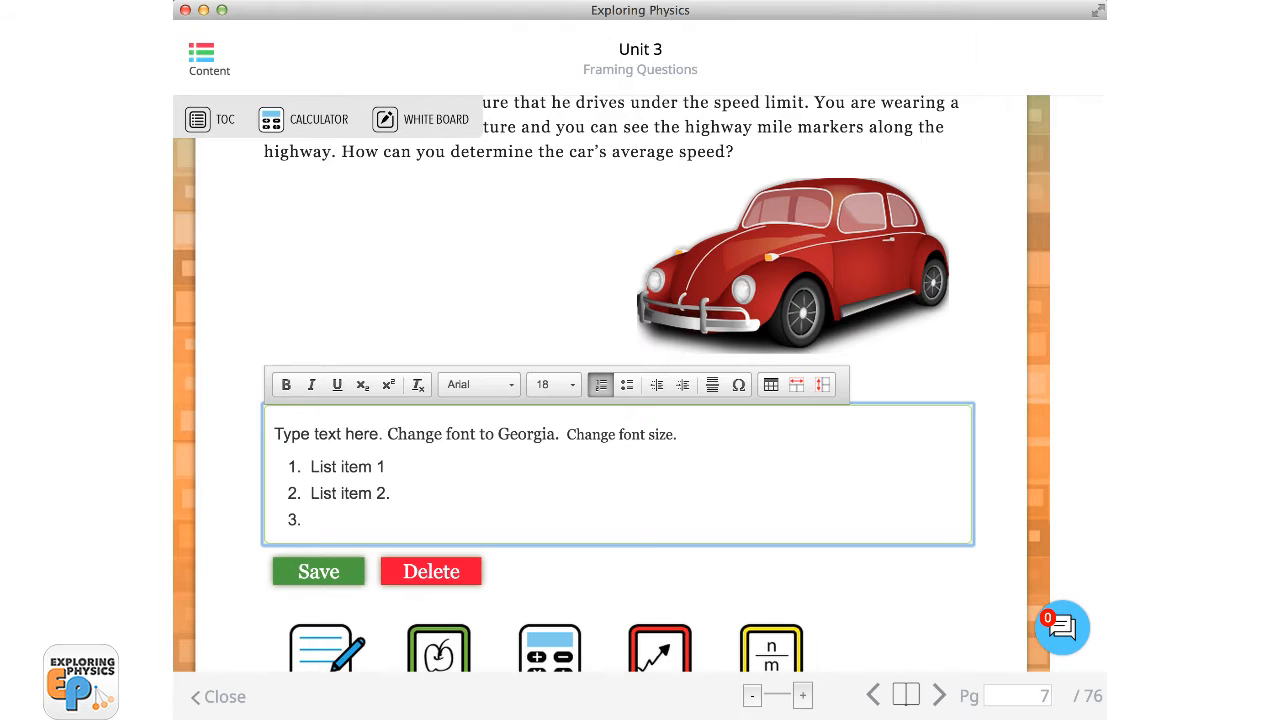
Step: Add a bulleted list below the numbered one with the entries "bullet item 1" and "bullet item 2.", and end the list
{"action": "left_click", "coordinate": [627, 385]}
{"action": "type", "text": "bullet"}
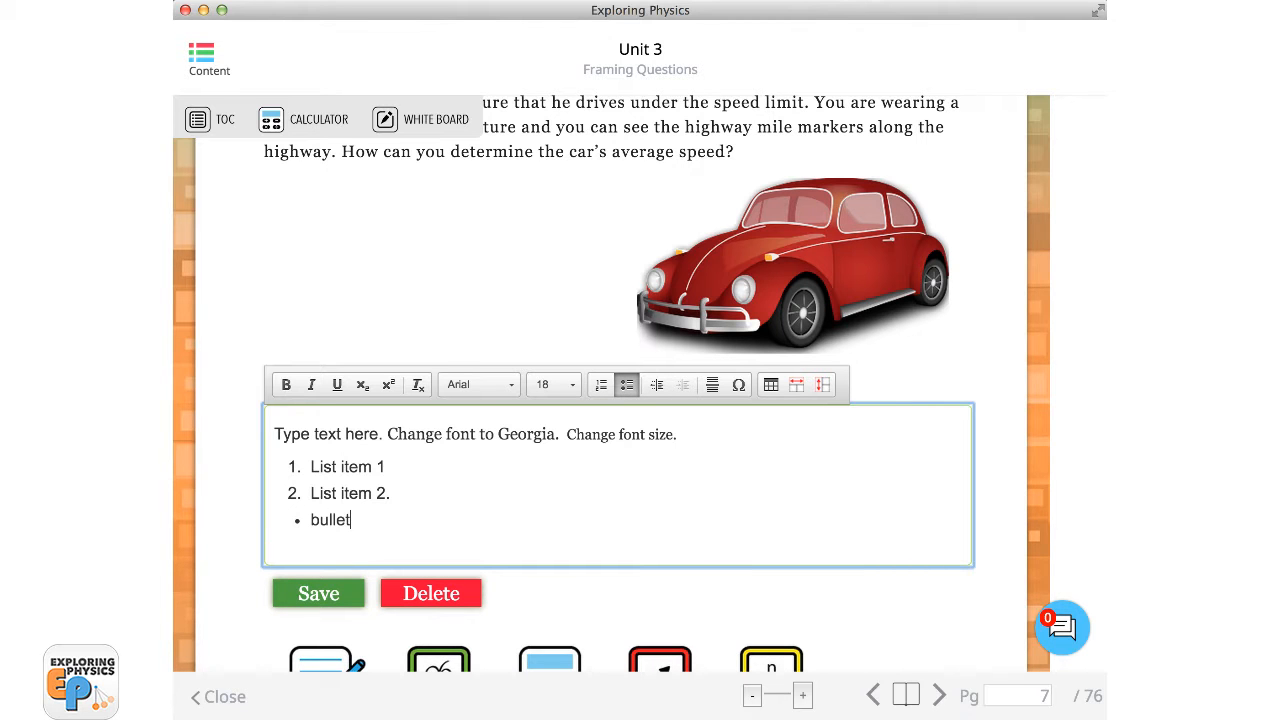
{"action": "type", "text": " item 1"}
{"action": "key", "text": "Return"}
{"action": "type", "text": "bullet item 2"}
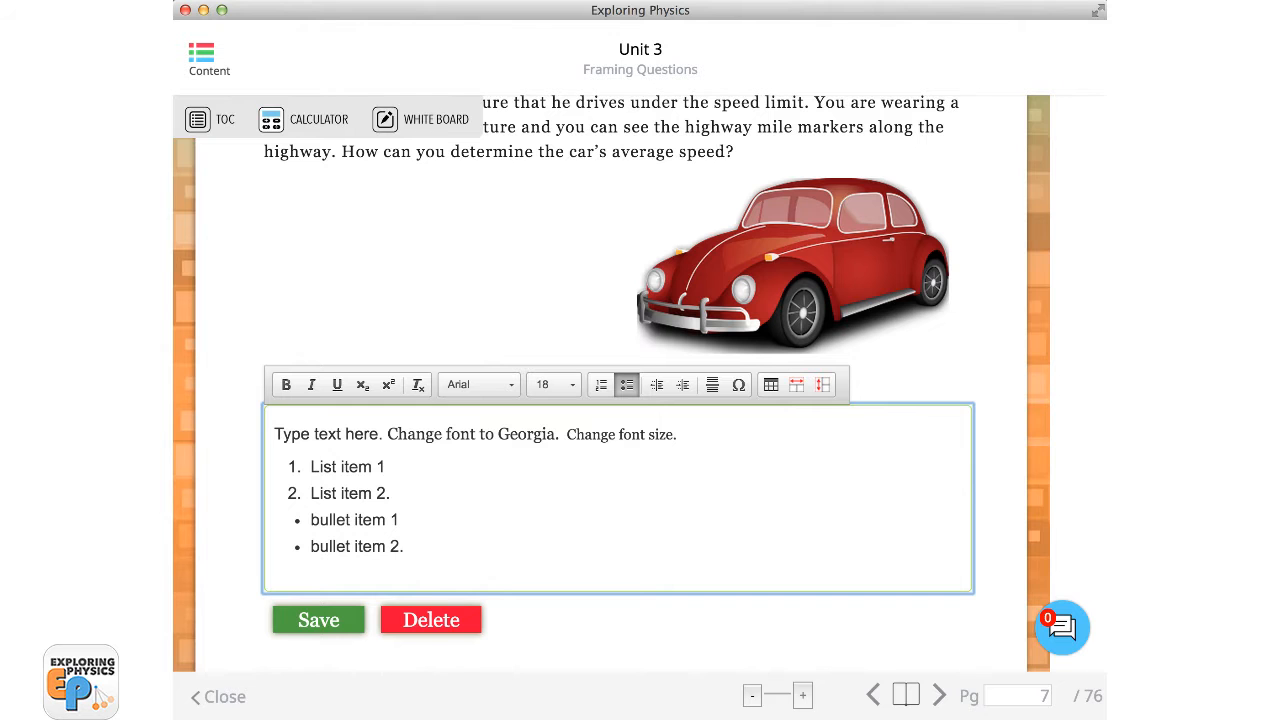
{"action": "type", "text": "."}
{"action": "key", "text": "Return"}
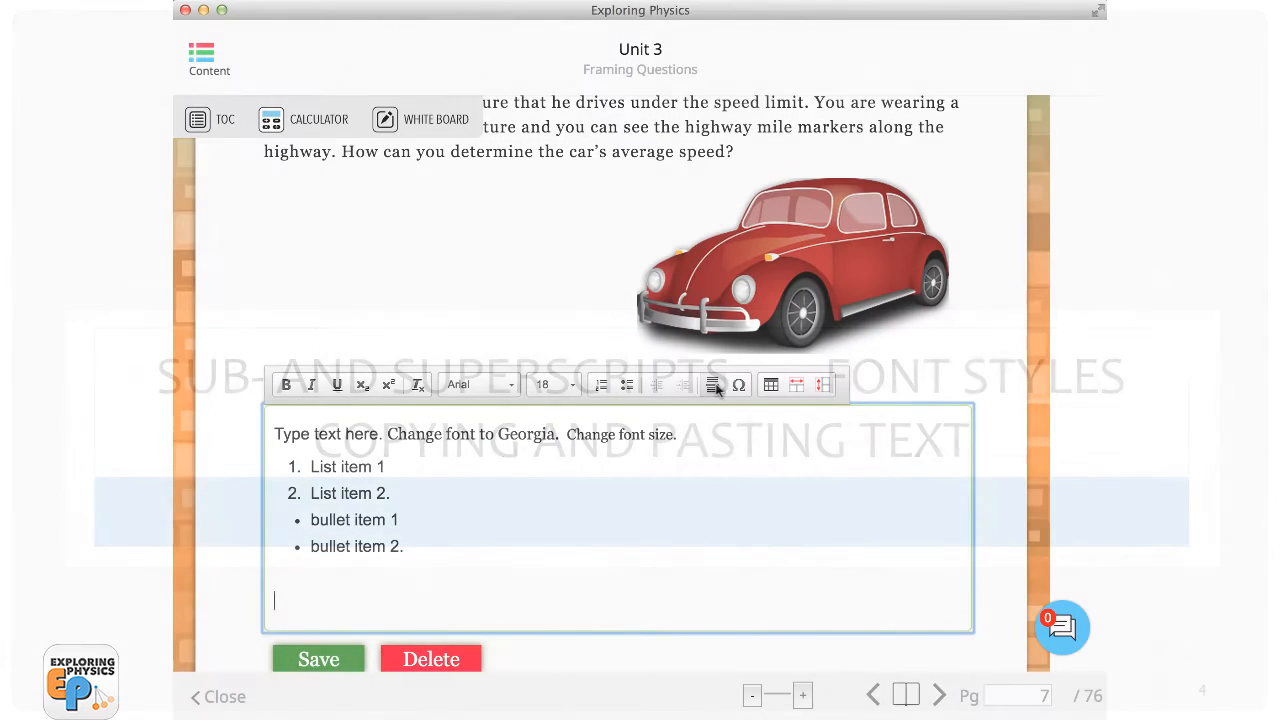
Step: Insert a horizontal divider line and write "Add a section break with a divider line, if you wish." beneath it
{"action": "left_click", "coordinate": [713, 386]}
{"action": "type", "text": "Add a s"}
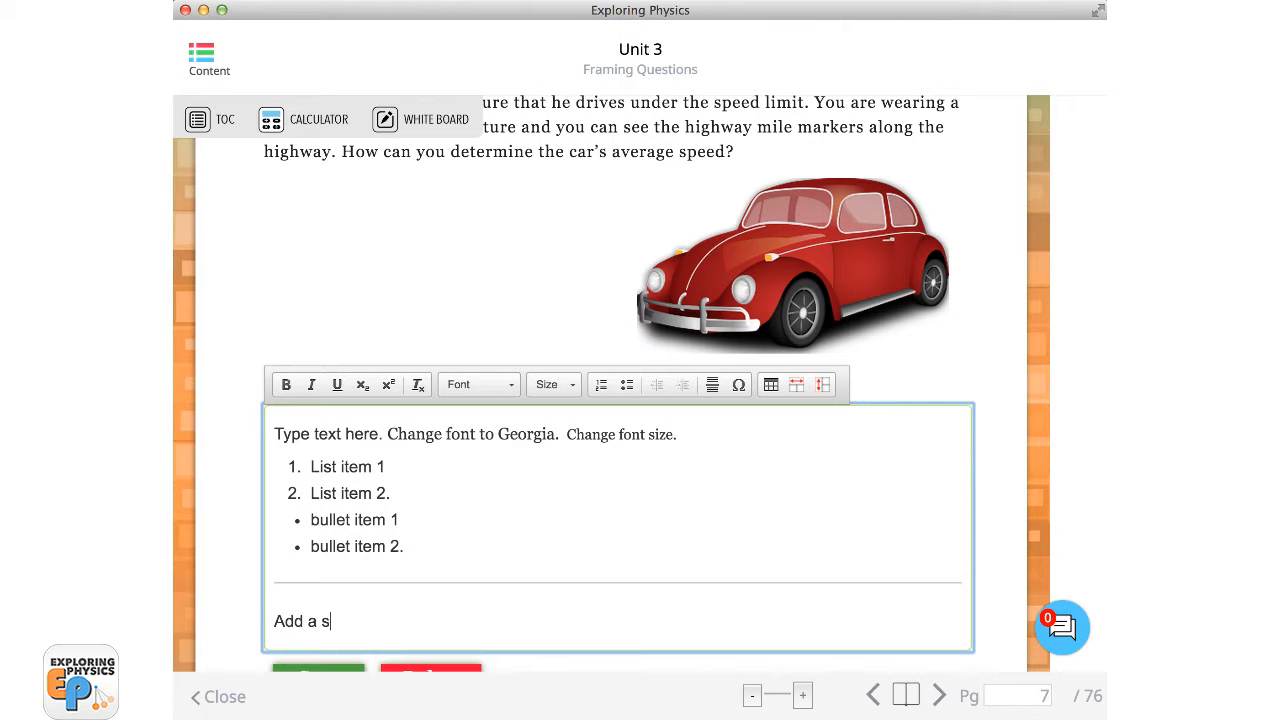
{"action": "type", "text": "ection break with a di"}
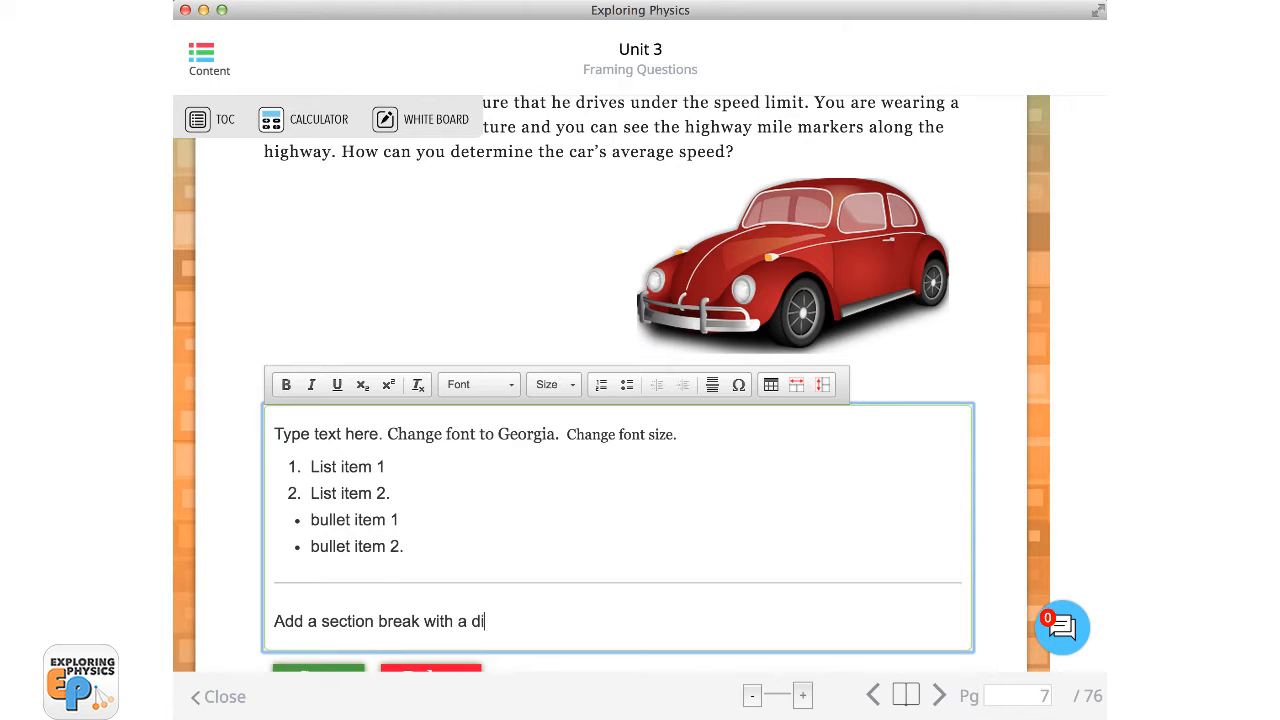
{"action": "type", "text": "vider line, if you wish."}
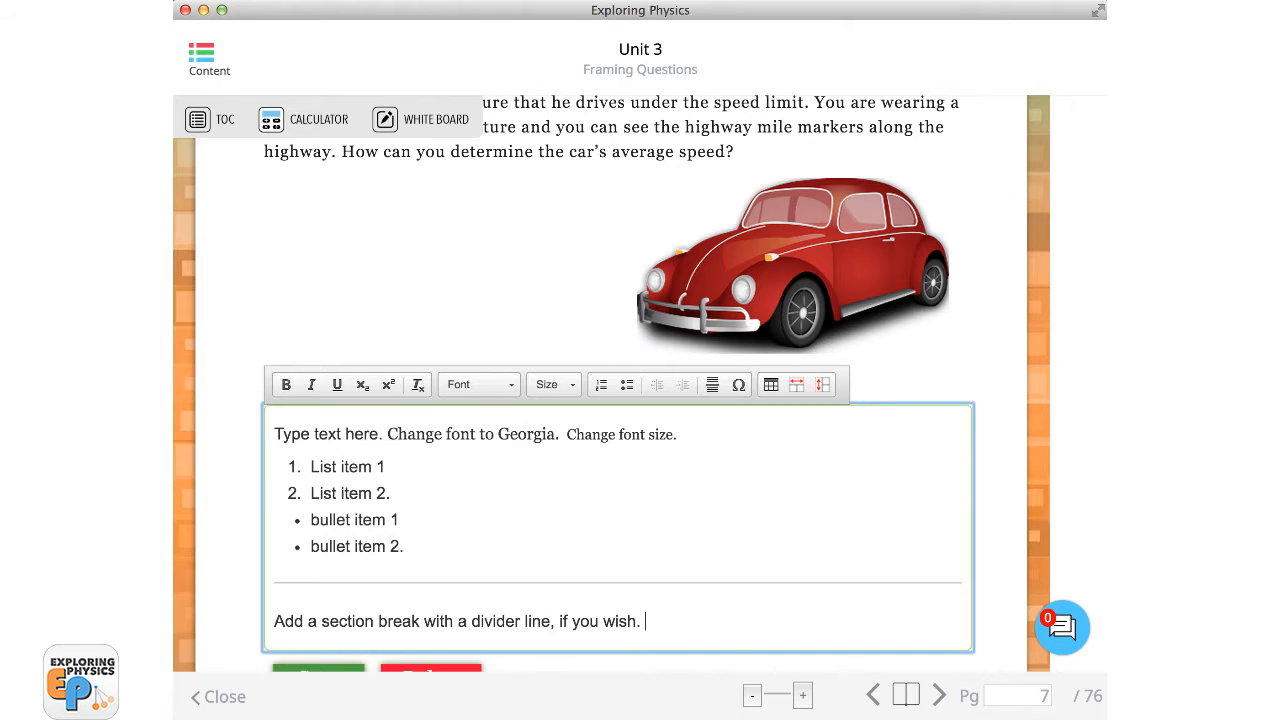
Step: On a new line, write "Subscript: x3" with the 3 formatted as a subscript
{"action": "key", "text": "Return"}
{"action": "type", "text": "Subscript"}
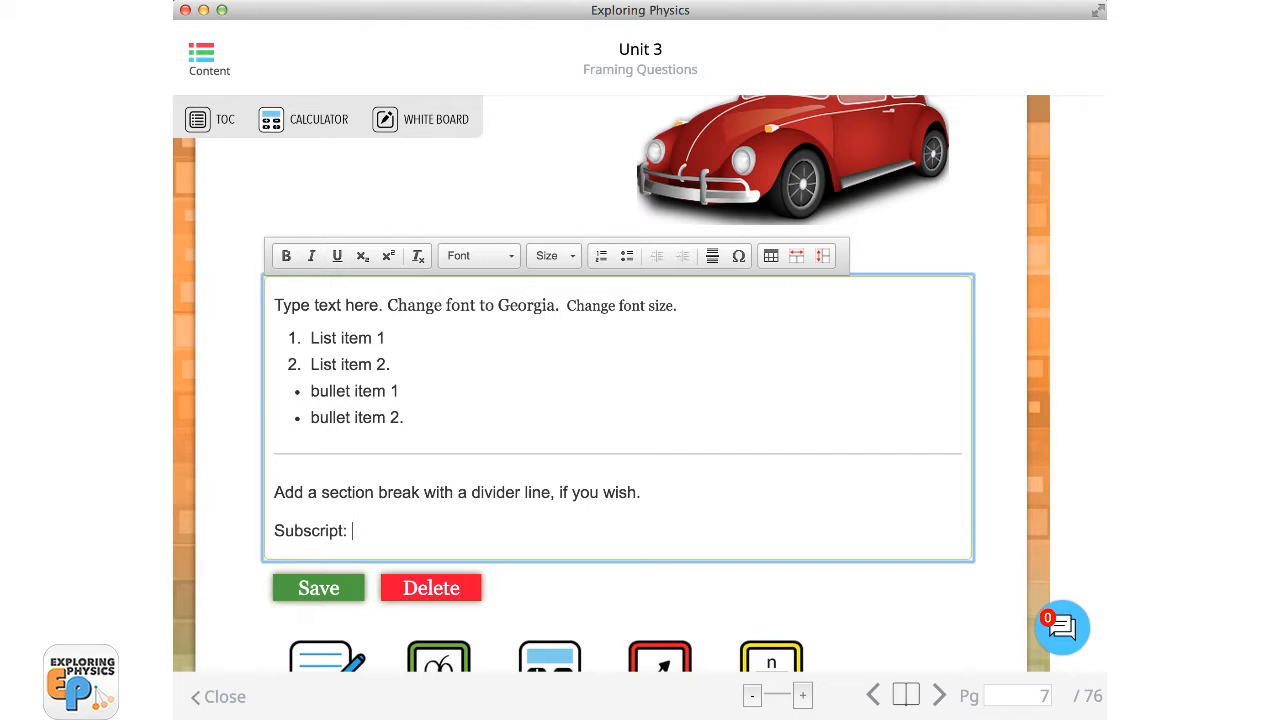
{"action": "type", "text": ": x"}
{"action": "left_click", "coordinate": [363, 256]}
{"action": "type", "text": "3"}
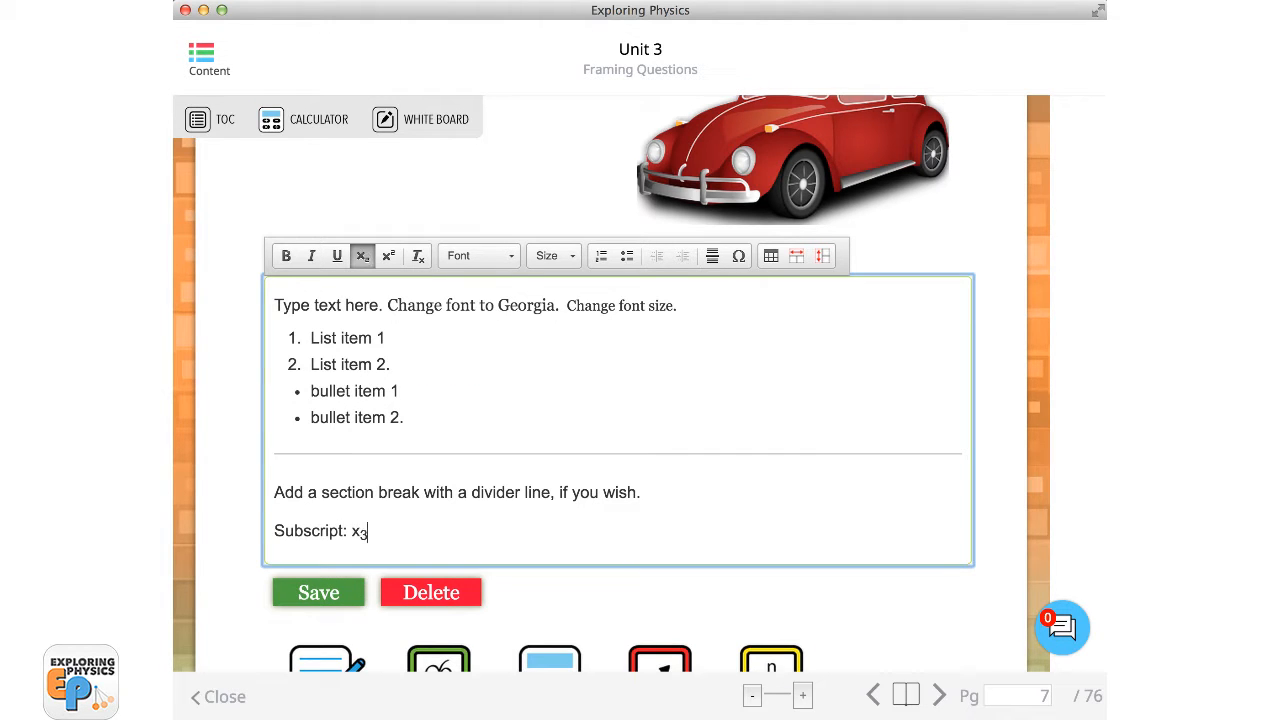
{"action": "left_click", "coordinate": [363, 256]}
Step: Continue the line with ". Superscript: y2.", formatting only the 2 as a superscript
{"action": "type", "text": ".  Sup"}
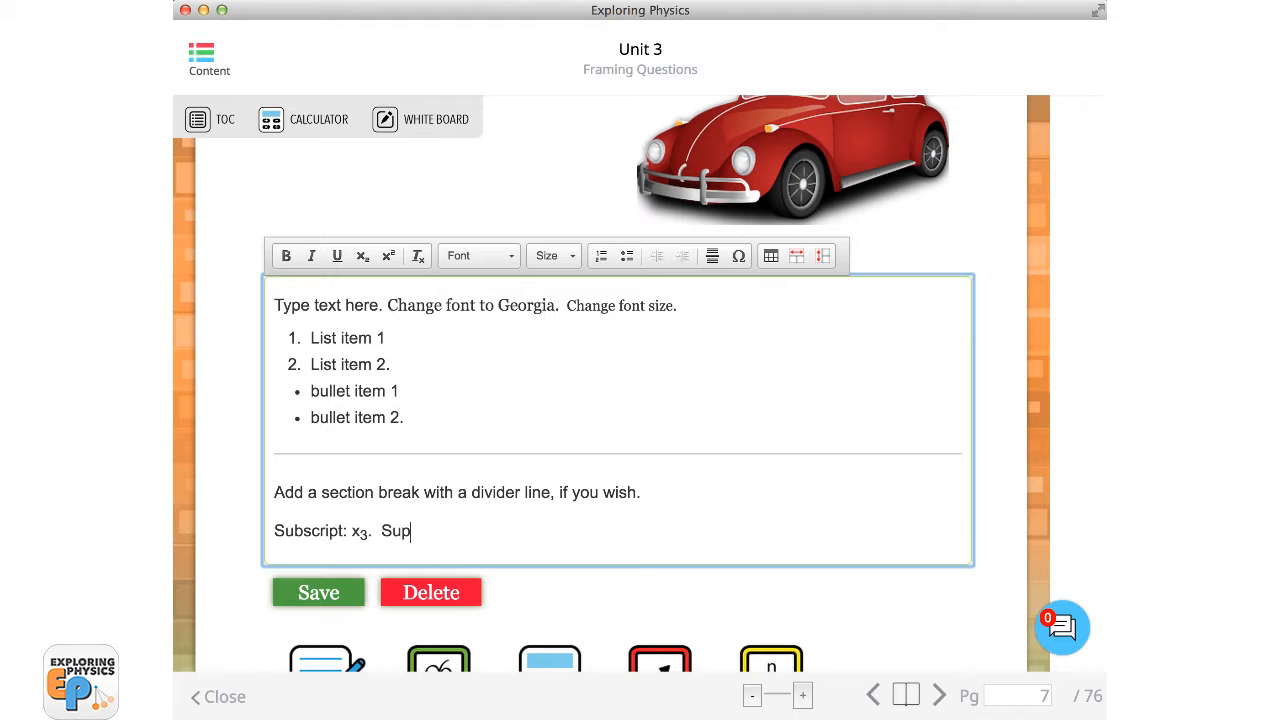
{"action": "type", "text": "erscript: y"}
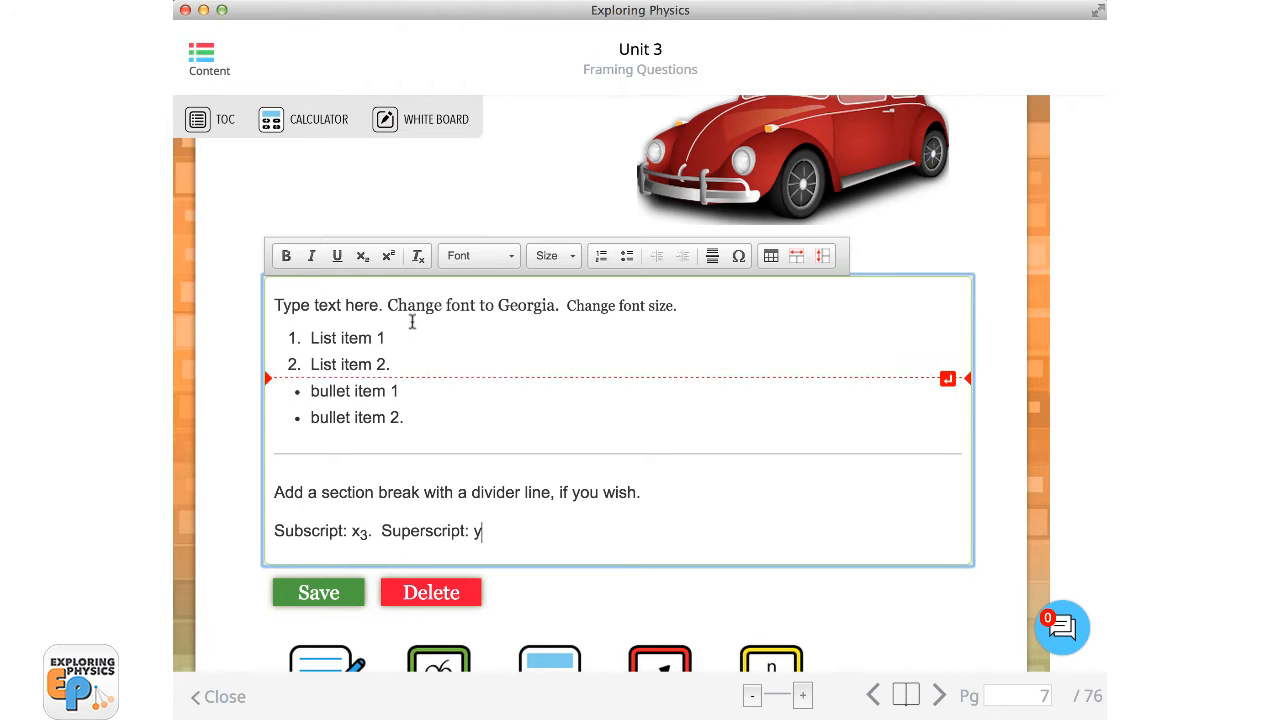
{"action": "left_click", "coordinate": [387, 258]}
{"action": "type", "text": "2"}
{"action": "left_click", "coordinate": [388, 260]}
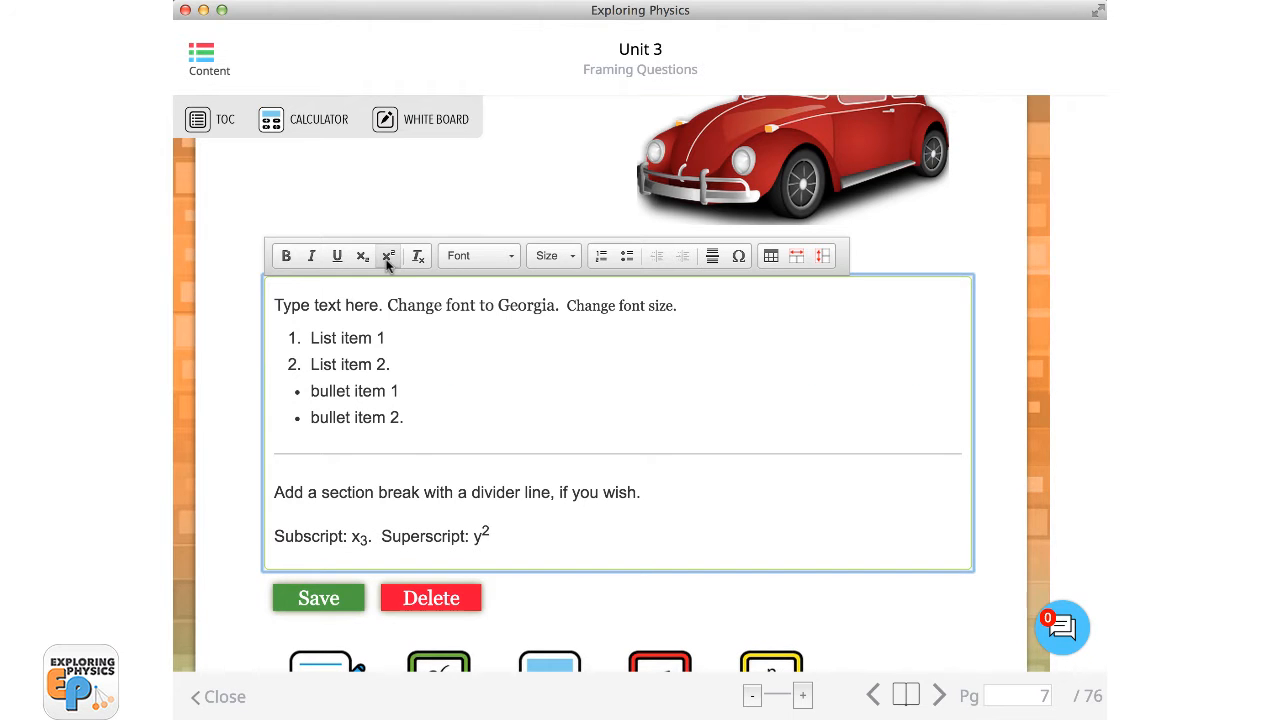
{"action": "type", "text": "."}
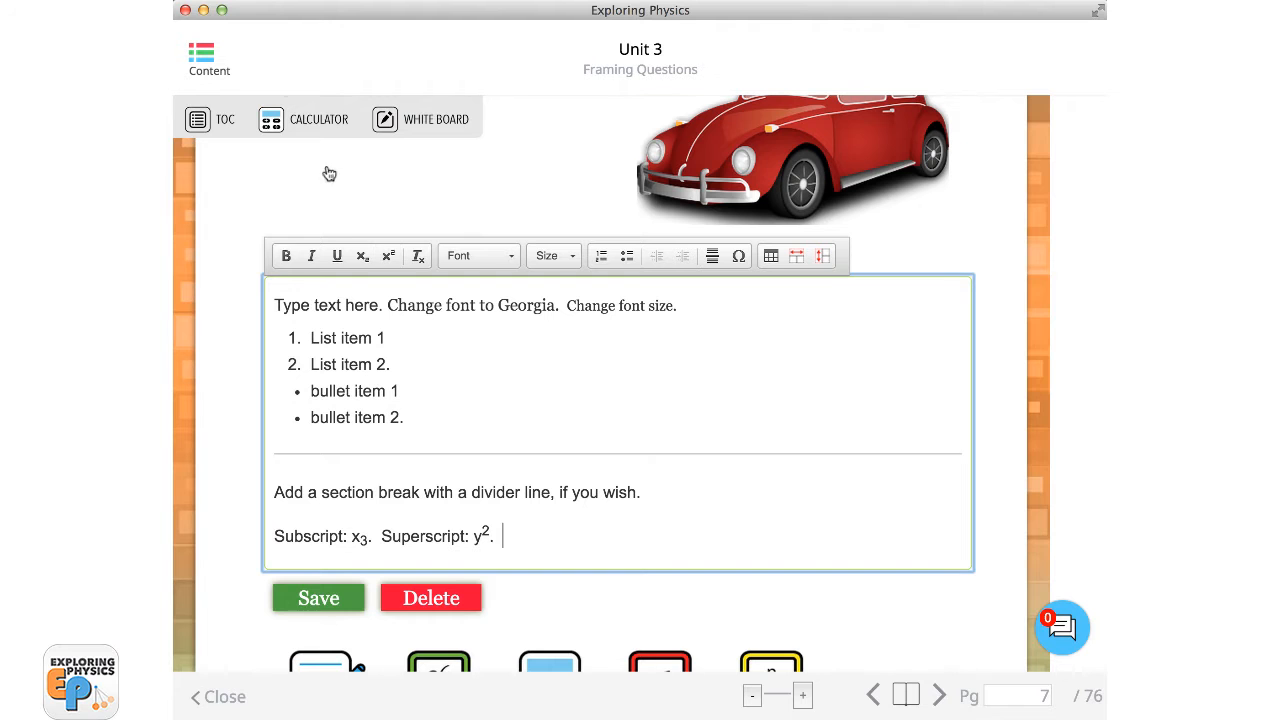
Step: Append "Bold style." in bold and "Italic style." in italics to the same line
{"action": "left_click", "coordinate": [281, 264]}
{"action": "type", "text": "B"}
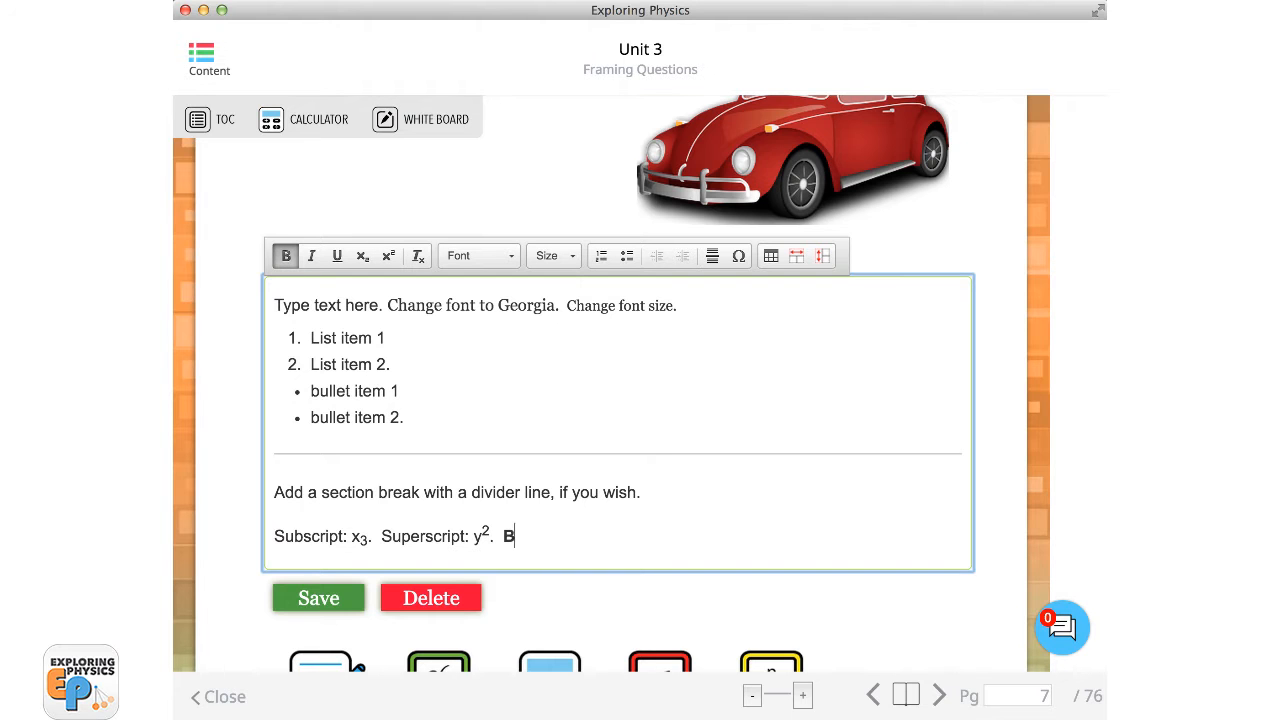
{"action": "type", "text": "old style."}
{"action": "left_click", "coordinate": [311, 257]}
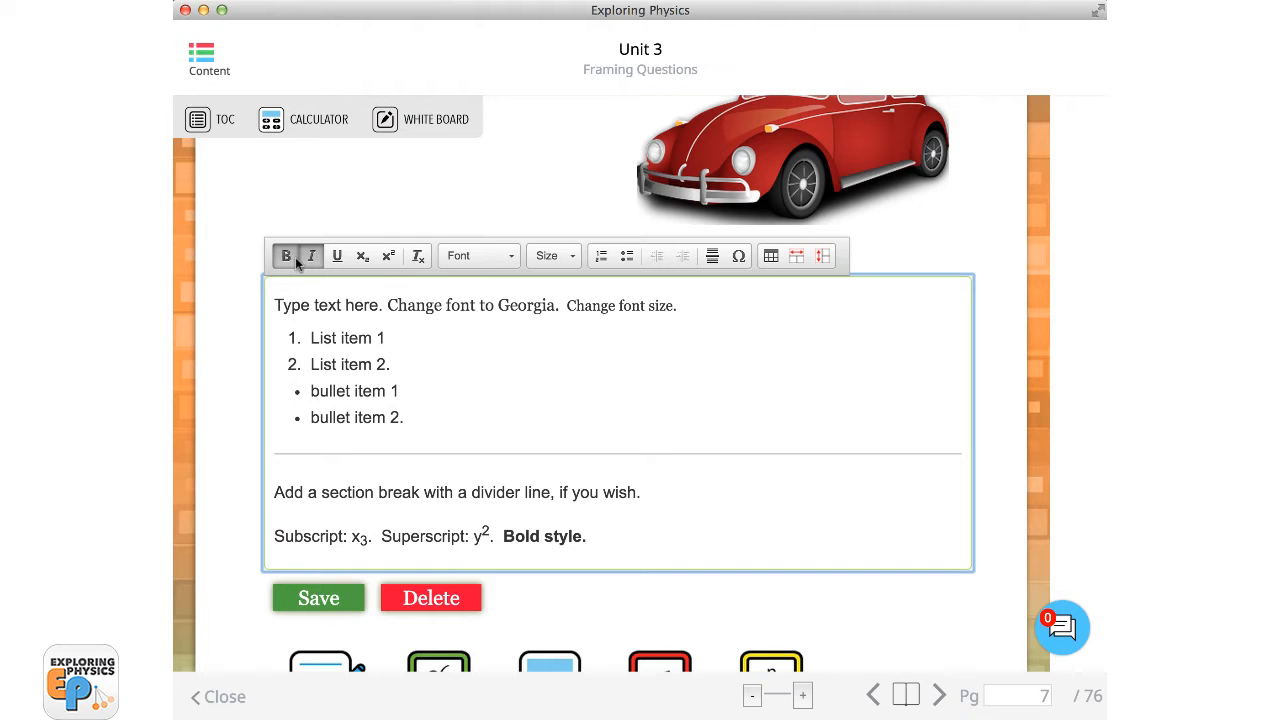
{"action": "left_click", "coordinate": [286, 258]}
{"action": "type", "text": "Italic"}
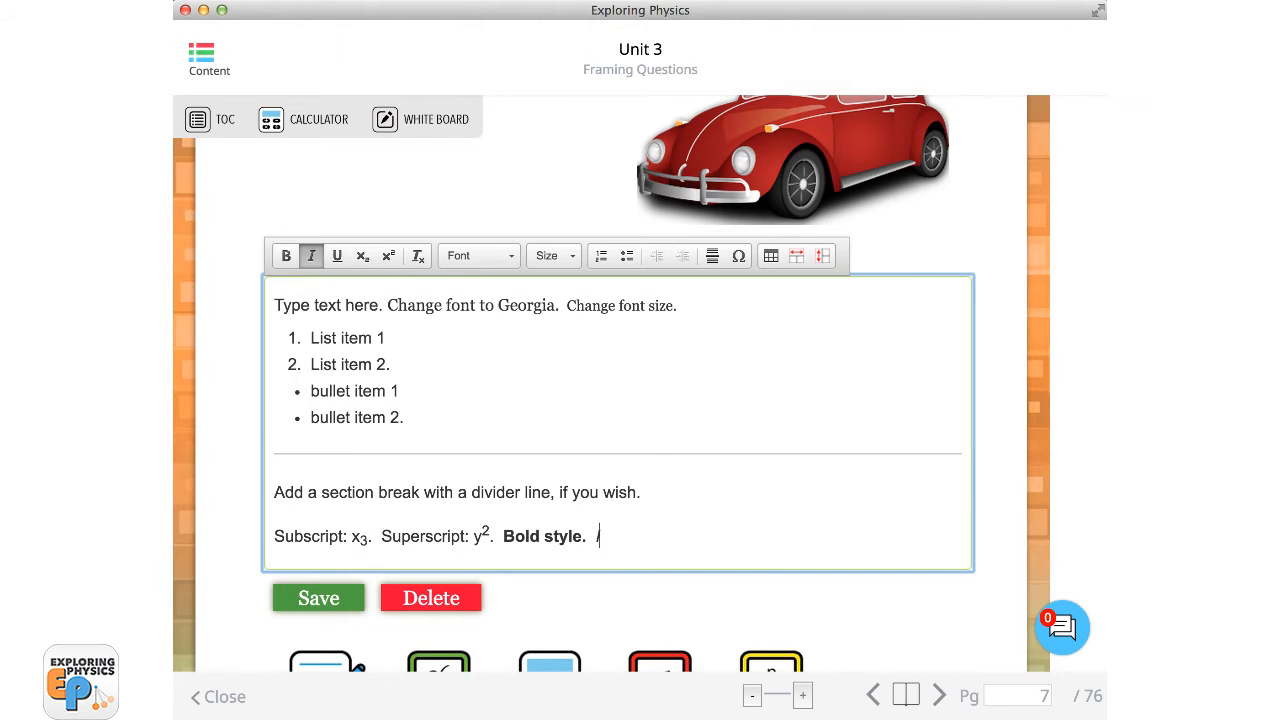
{"action": "type", "text": " style."}
Step: Append "Bold and italic." in bold italics and "Underline." in plain underlined text to the line
{"action": "left_click", "coordinate": [286, 256]}
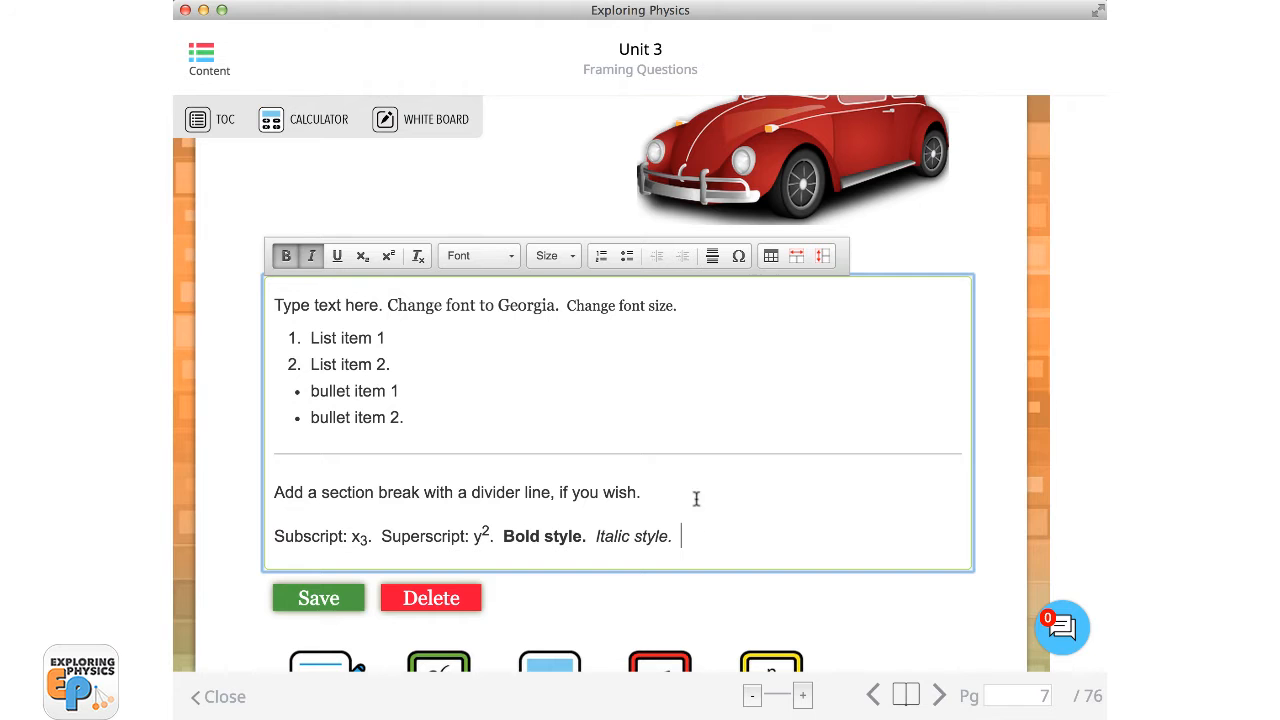
{"action": "type", "text": "Bold and italic."}
{"action": "left_click", "coordinate": [311, 256]}
{"action": "left_click", "coordinate": [286, 256]}
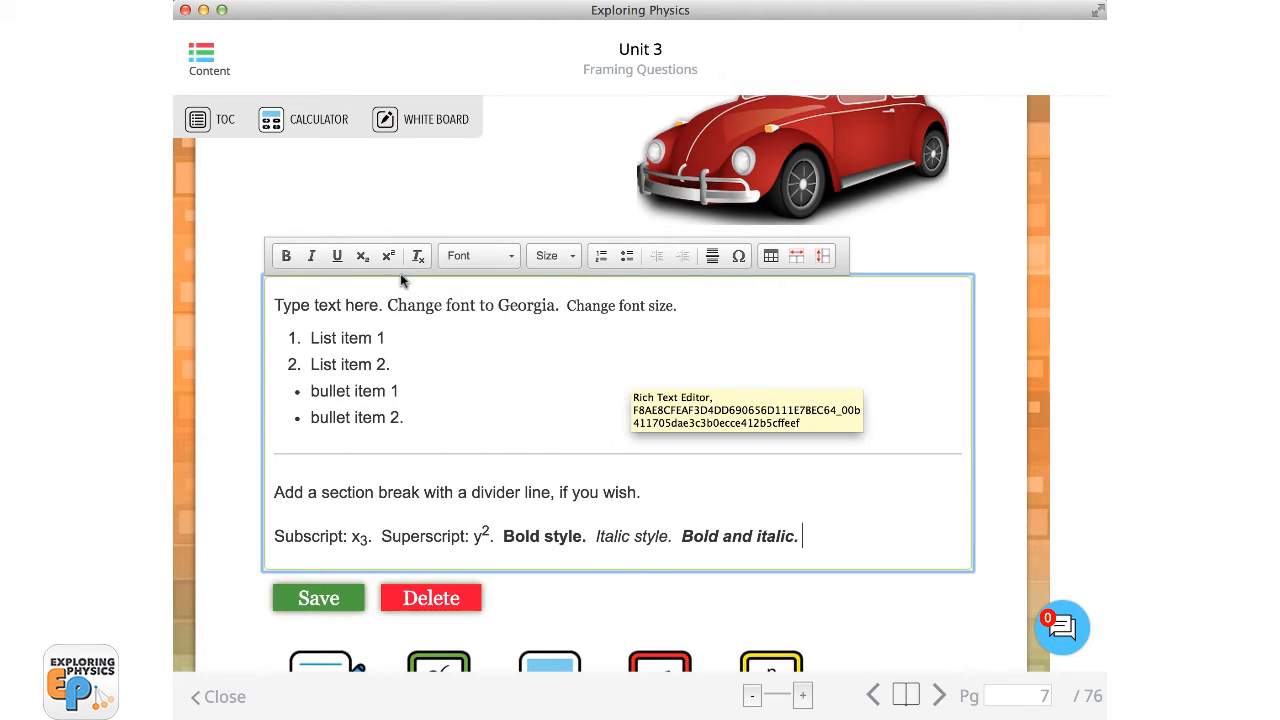
{"action": "left_click", "coordinate": [337, 256]}
{"action": "type", "text": "Underline."}
{"action": "left_click", "coordinate": [337, 256]}
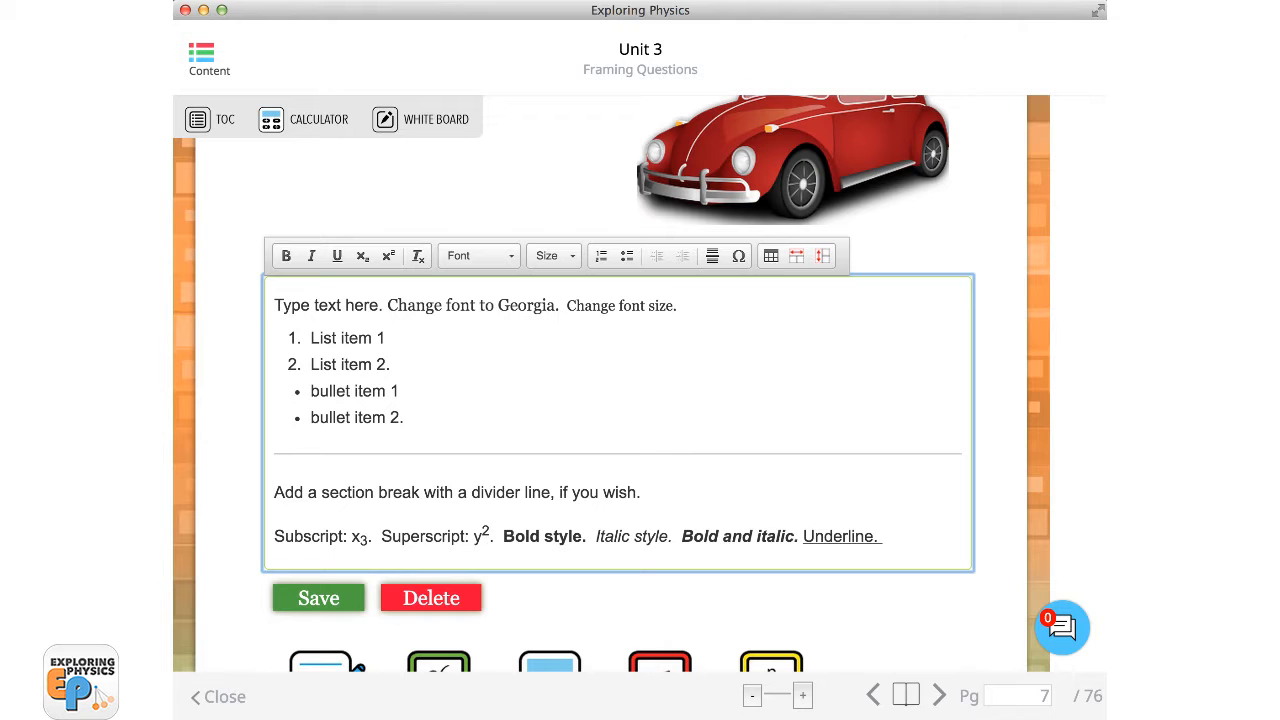
Step: Write "You can also apply a style after you type it." on a new line and italicize the sentence
{"action": "key", "text": "Return"}
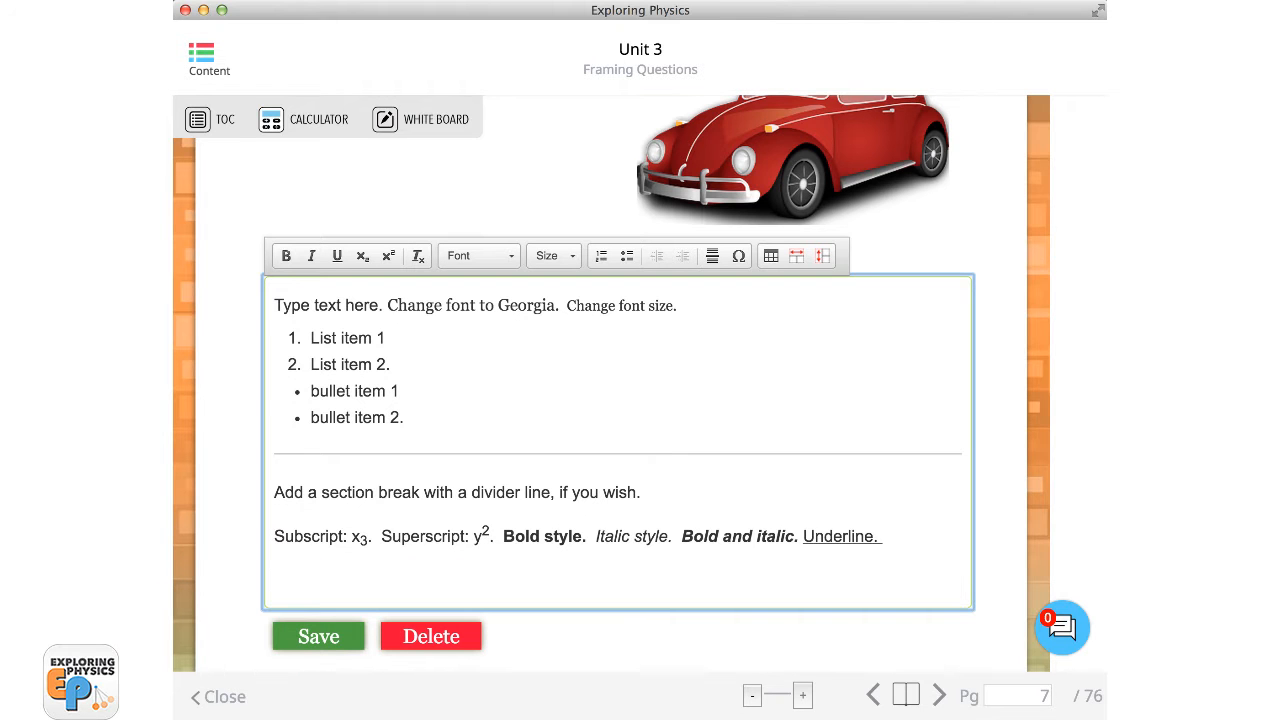
{"action": "type", "text": "You can also appl"}
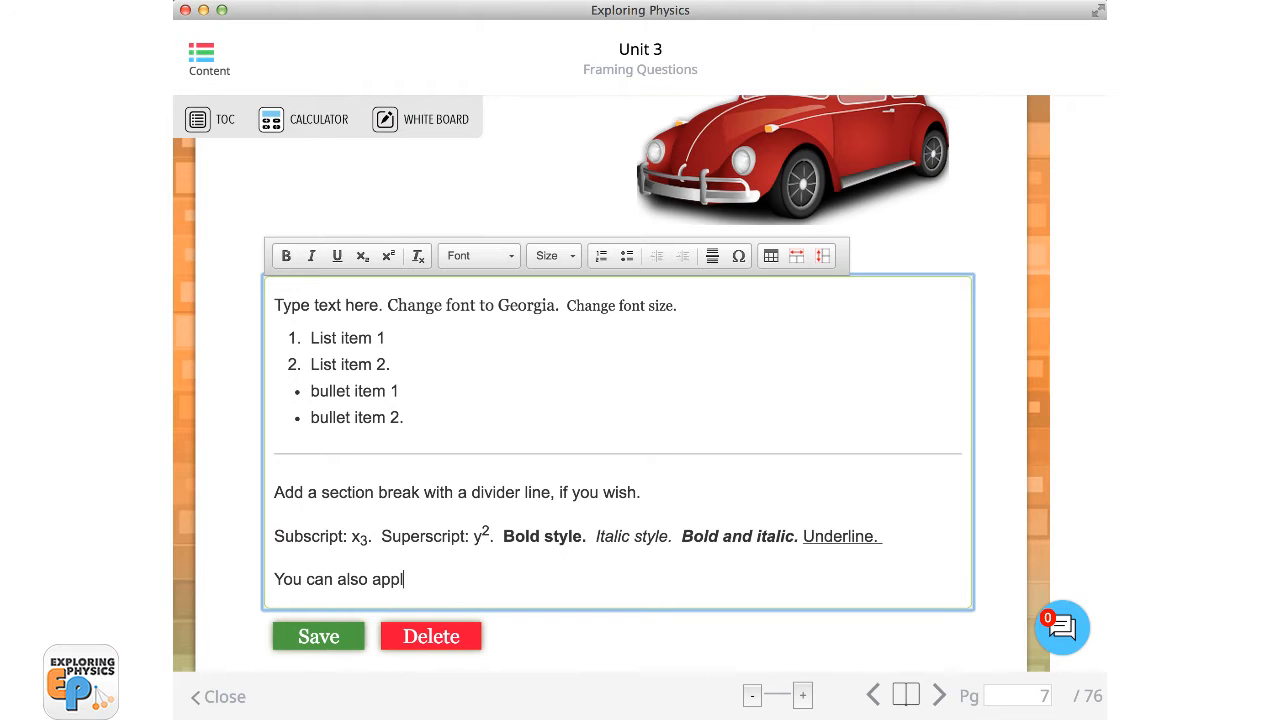
{"action": "type", "text": "y a style after you type it"}
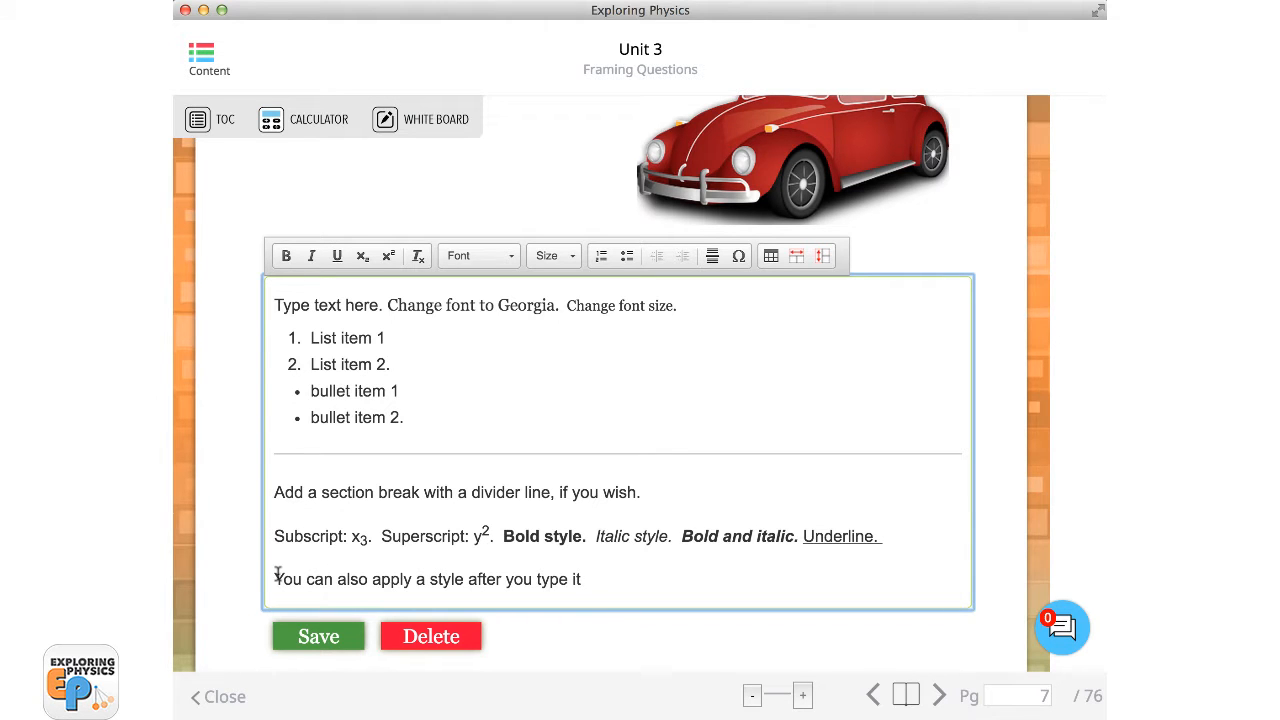
{"action": "left_click_drag", "start_coordinate": [277, 576], "coordinate": [585, 580]}
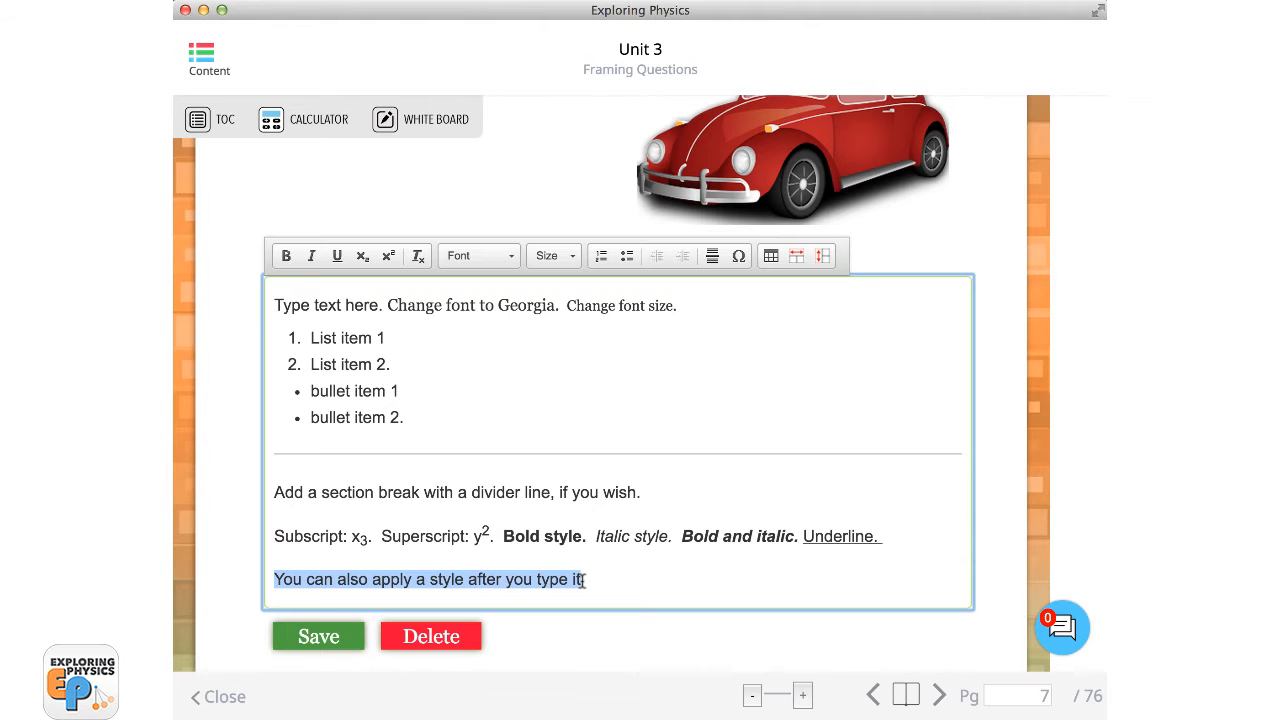
{"action": "left_click", "coordinate": [312, 257]}
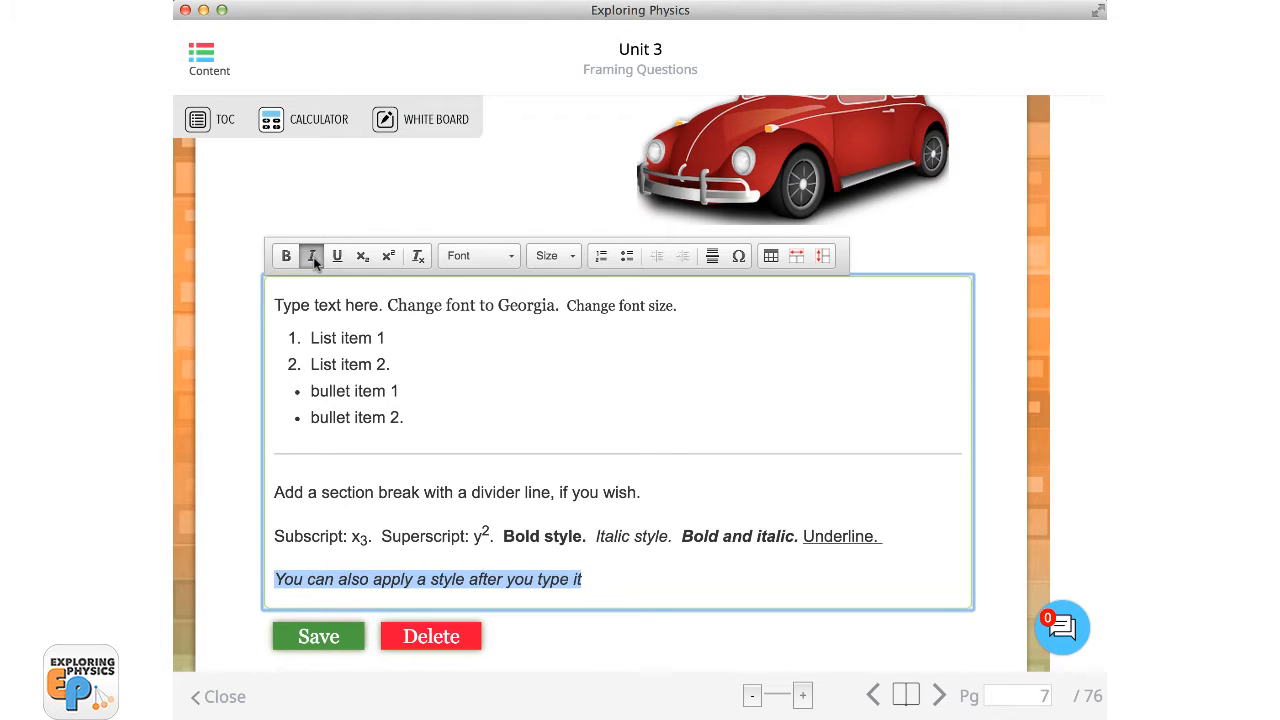
{"action": "left_click", "coordinate": [588, 580]}
{"action": "type", "text": ","}
{"action": "type", "text": "."}
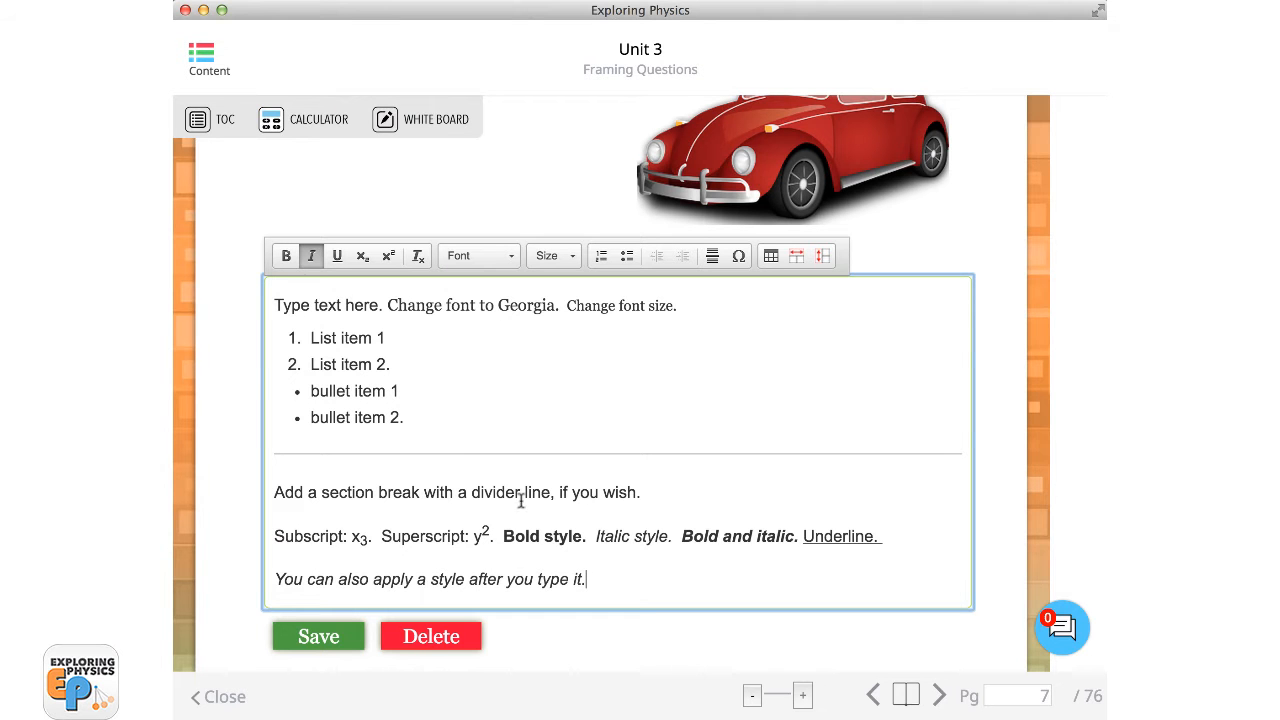
Step: Start a new line without italics below the italic sentence and write "You can also text copy and paste"
{"action": "left_click", "coordinate": [623, 580]}
{"action": "left_click", "coordinate": [311, 256]}
{"action": "key", "text": "Return"}
{"action": "type", "text": "Yo"}
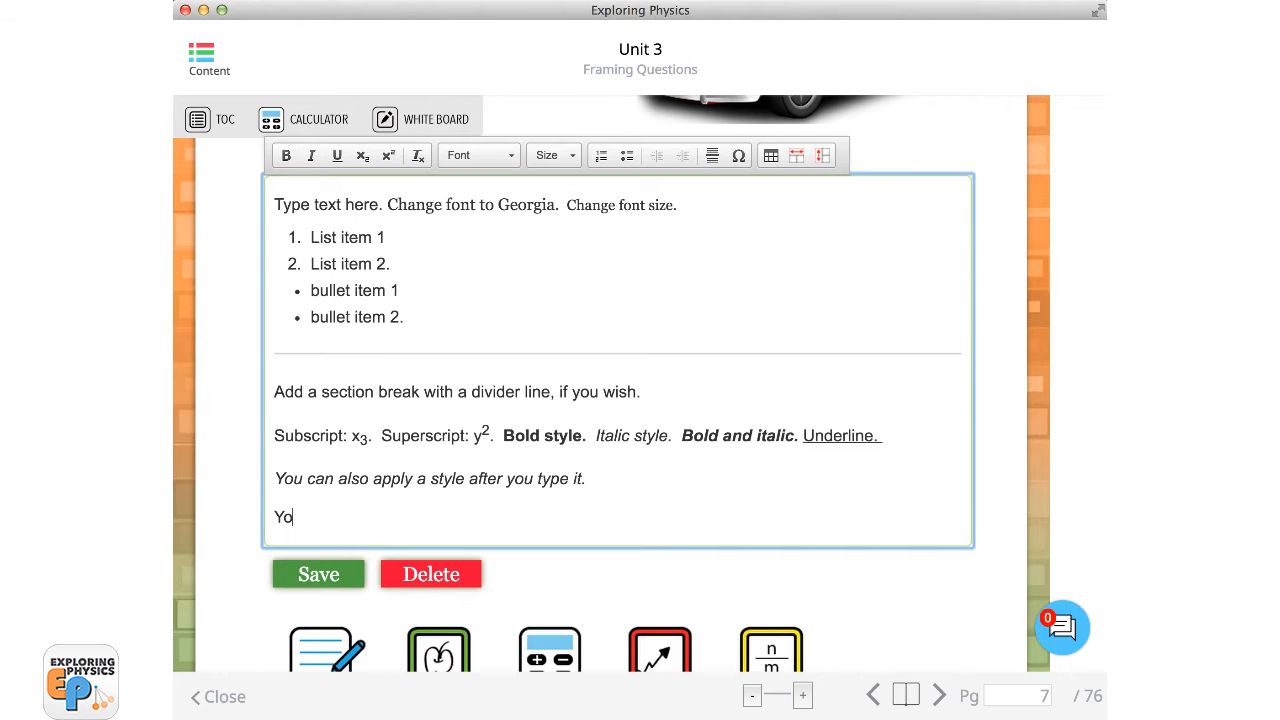
{"action": "type", "text": "u can also text"}
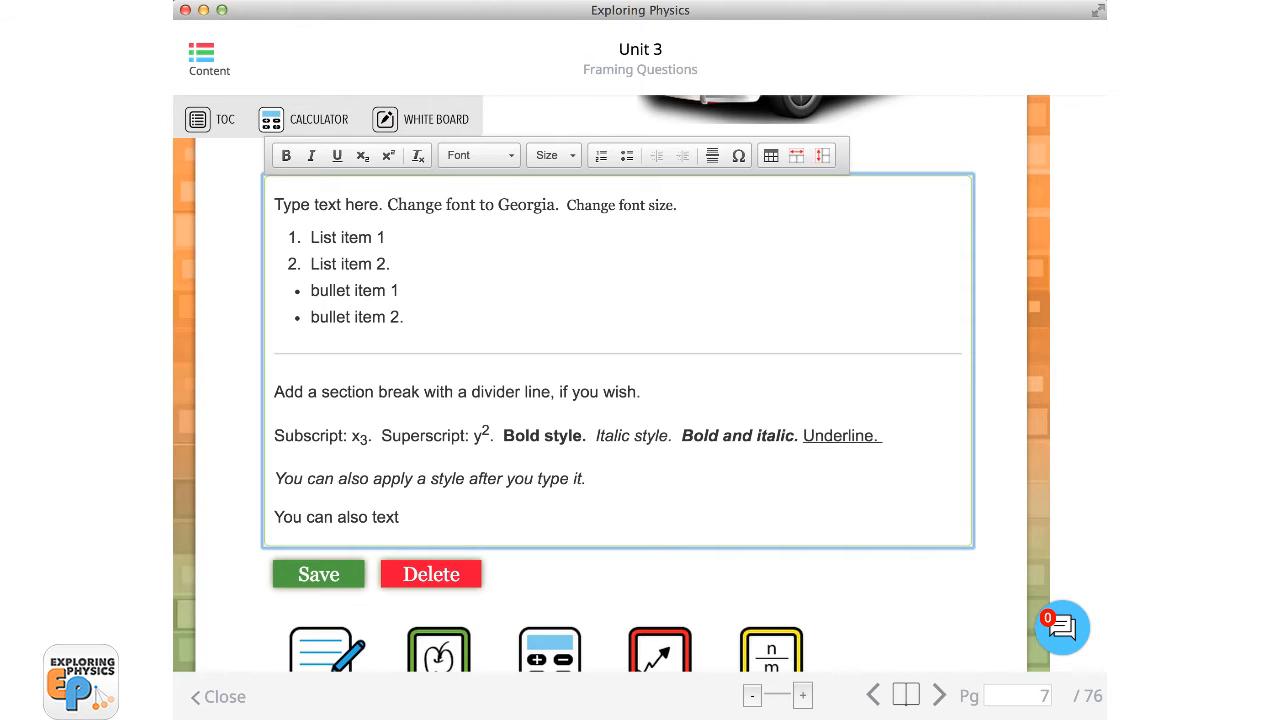
{"action": "type", "text": " copy and paste"}
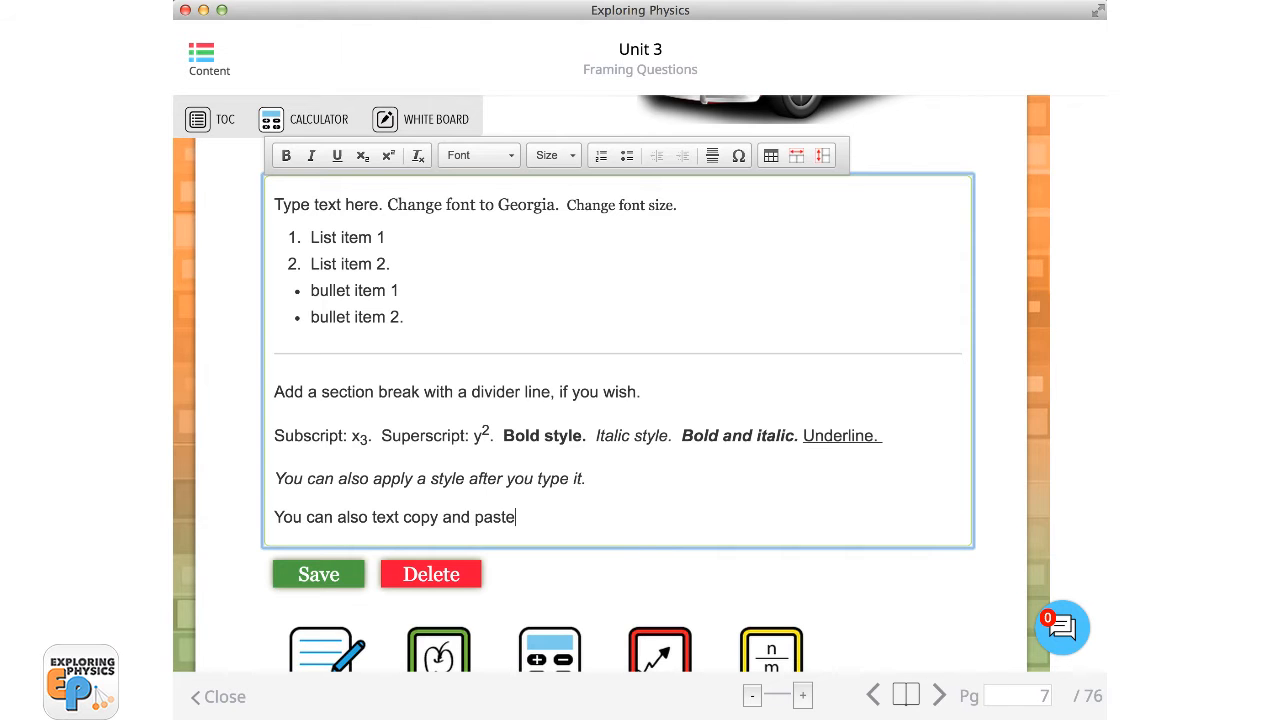
Step: Cut the word "text" from the new line and paste it after "copy and paste"
{"action": "double_click", "coordinate": [379, 519]}
{"action": "right_click", "coordinate": [379, 518]}
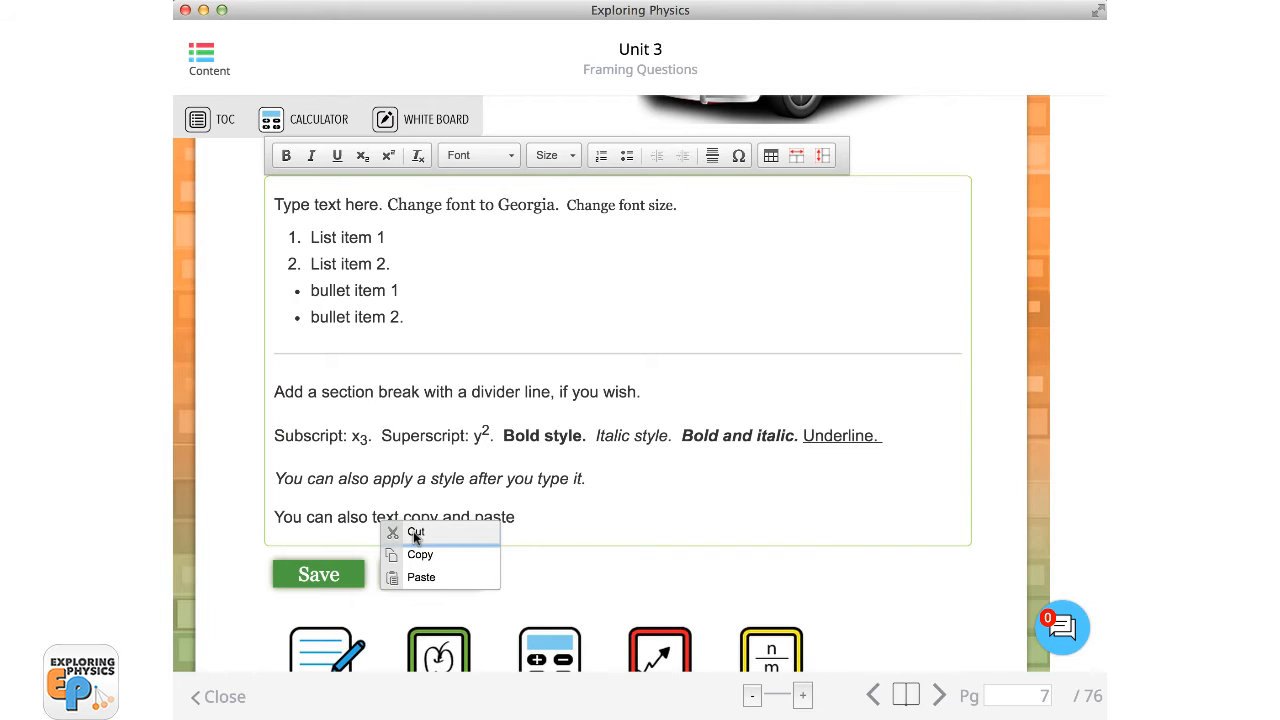
{"action": "left_click", "coordinate": [415, 533]}
{"action": "left_click", "coordinate": [513, 517]}
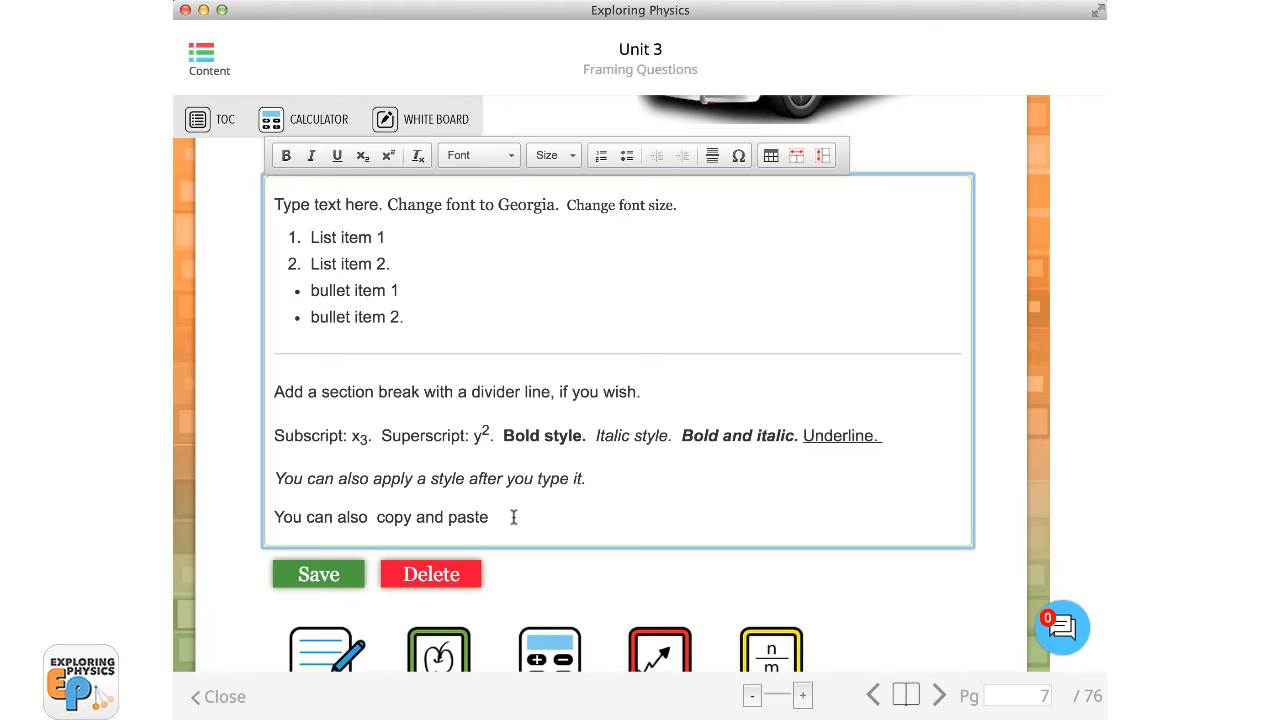
{"action": "right_click", "coordinate": [513, 517]}
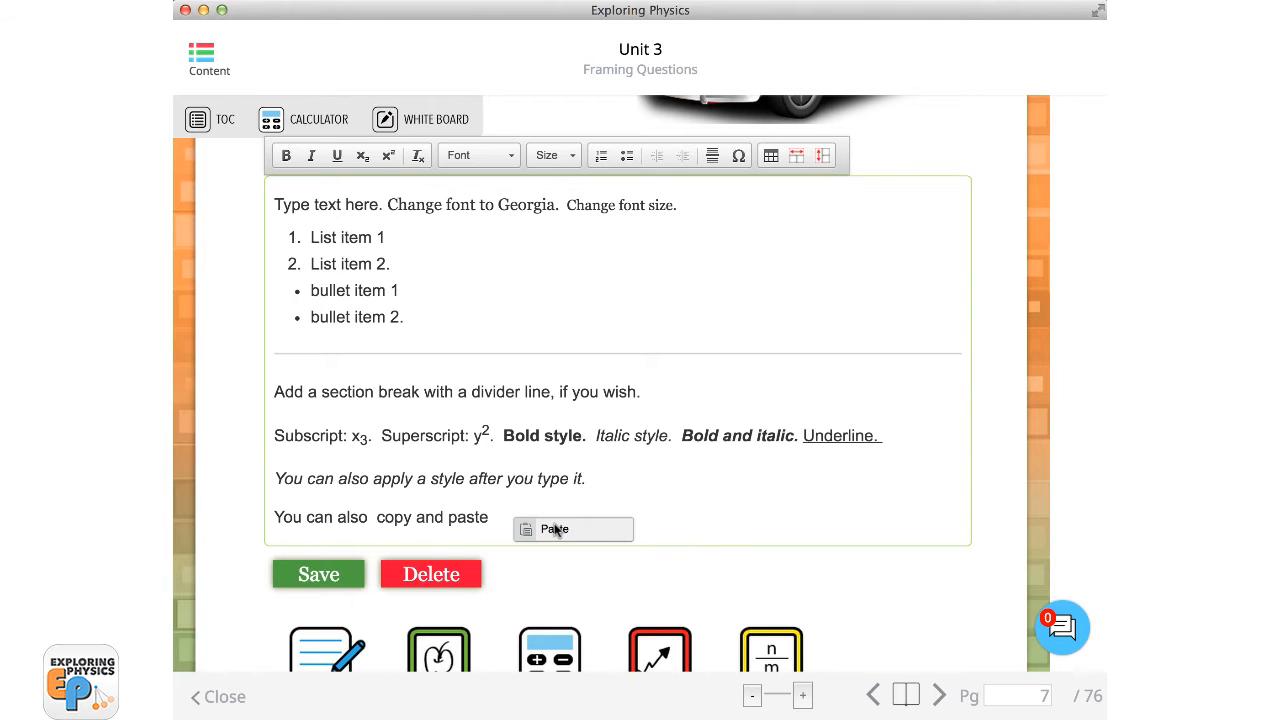
{"action": "left_click", "coordinate": [526, 533]}
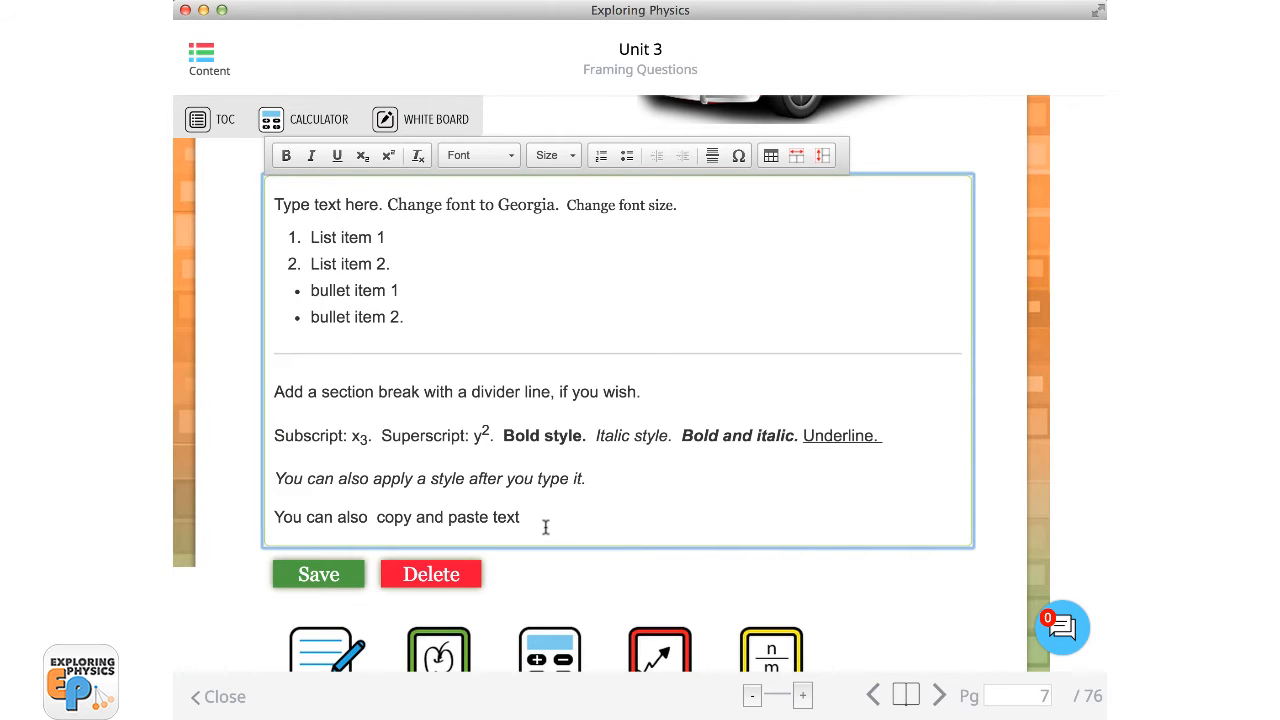
Step: Continue the line with ": highlight word by doubleclicking, right click (control click on Mac) use dialog to cut/copy/paste."
{"action": "type", "text": ": highlight word by doublecl"}
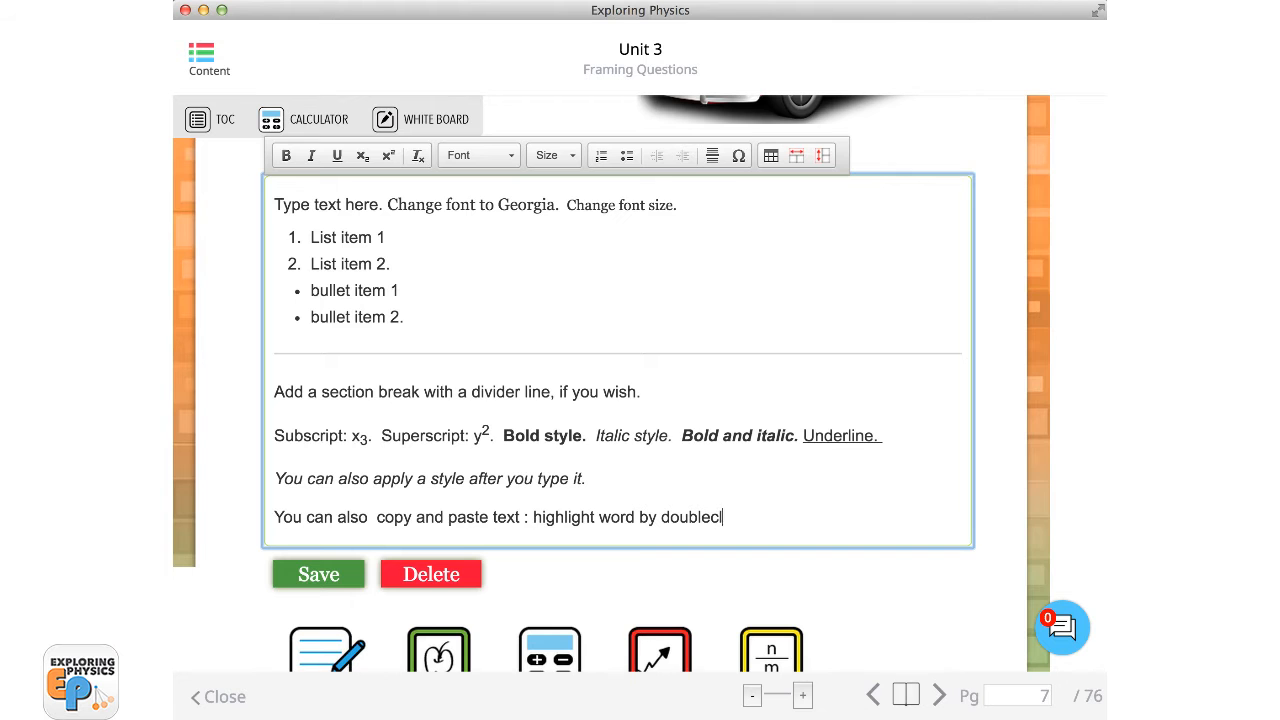
{"action": "type", "text": "icking, right click (control"}
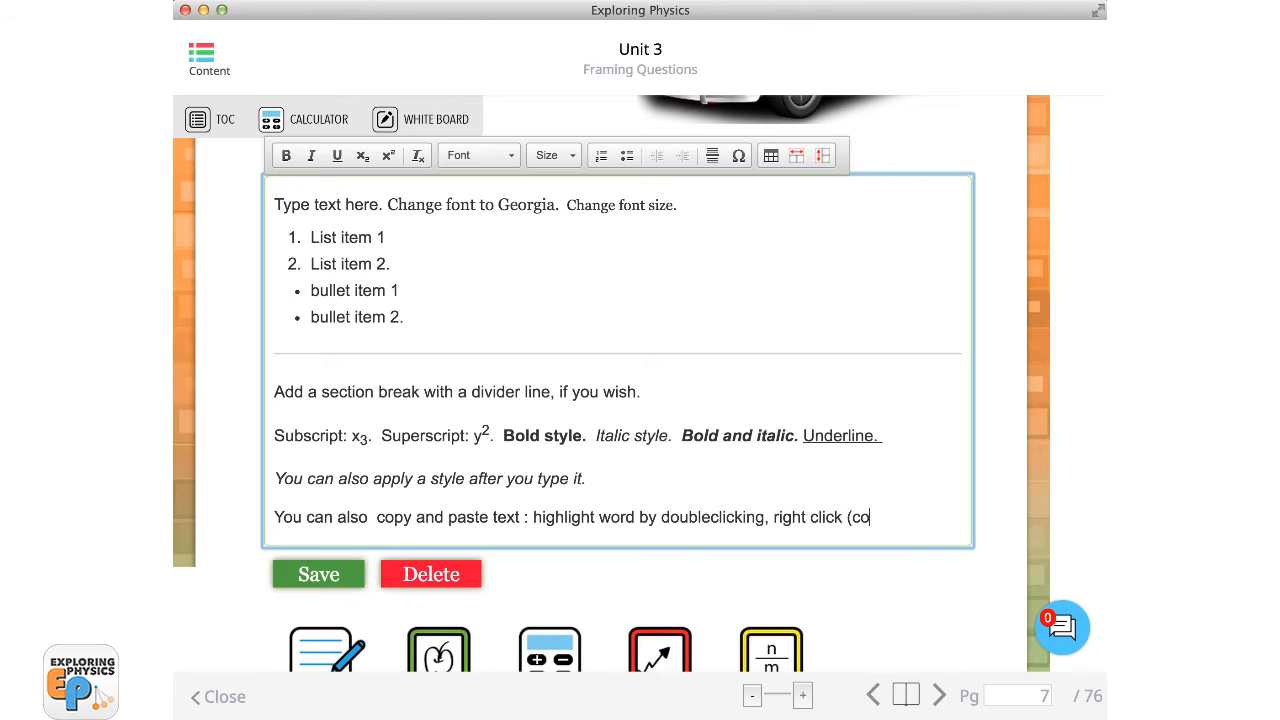
{"action": "type", "text": "lick on Mac("}
{"action": "key", "text": "BackSpace"}
{"action": "type", "text": ") "}
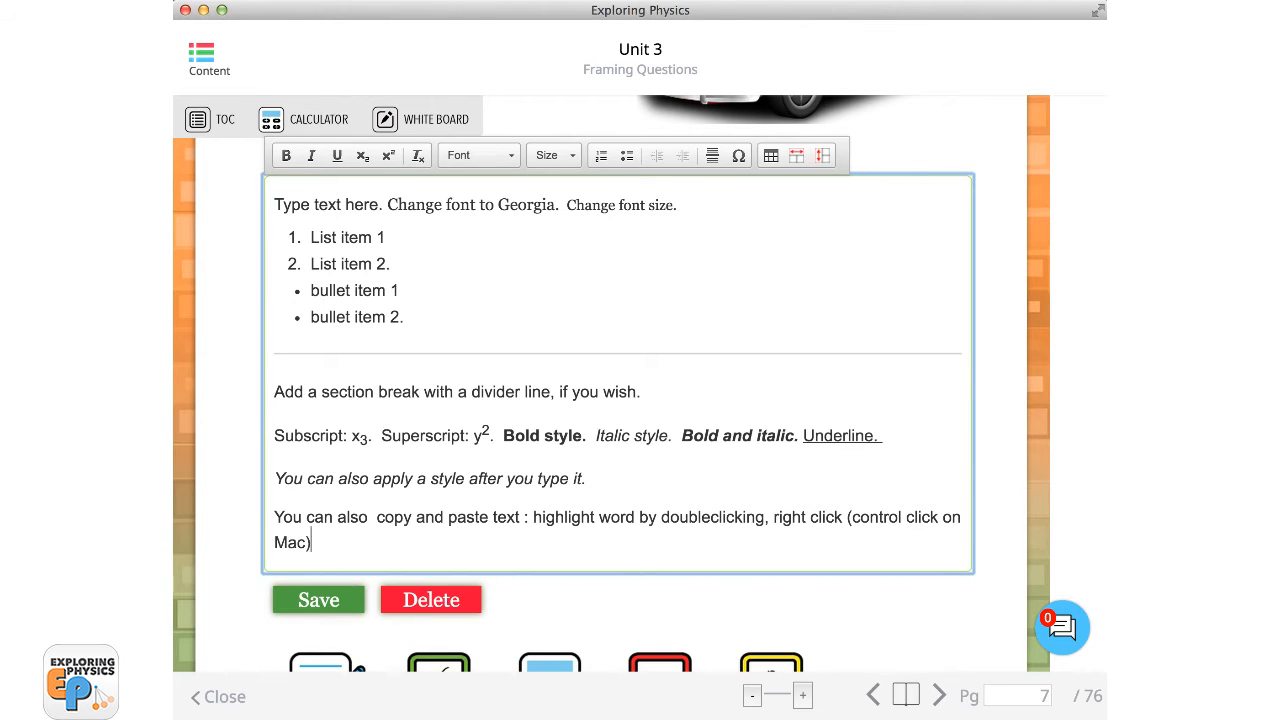
{"action": "type", "text": "use dialog to cut/copy/paste."}
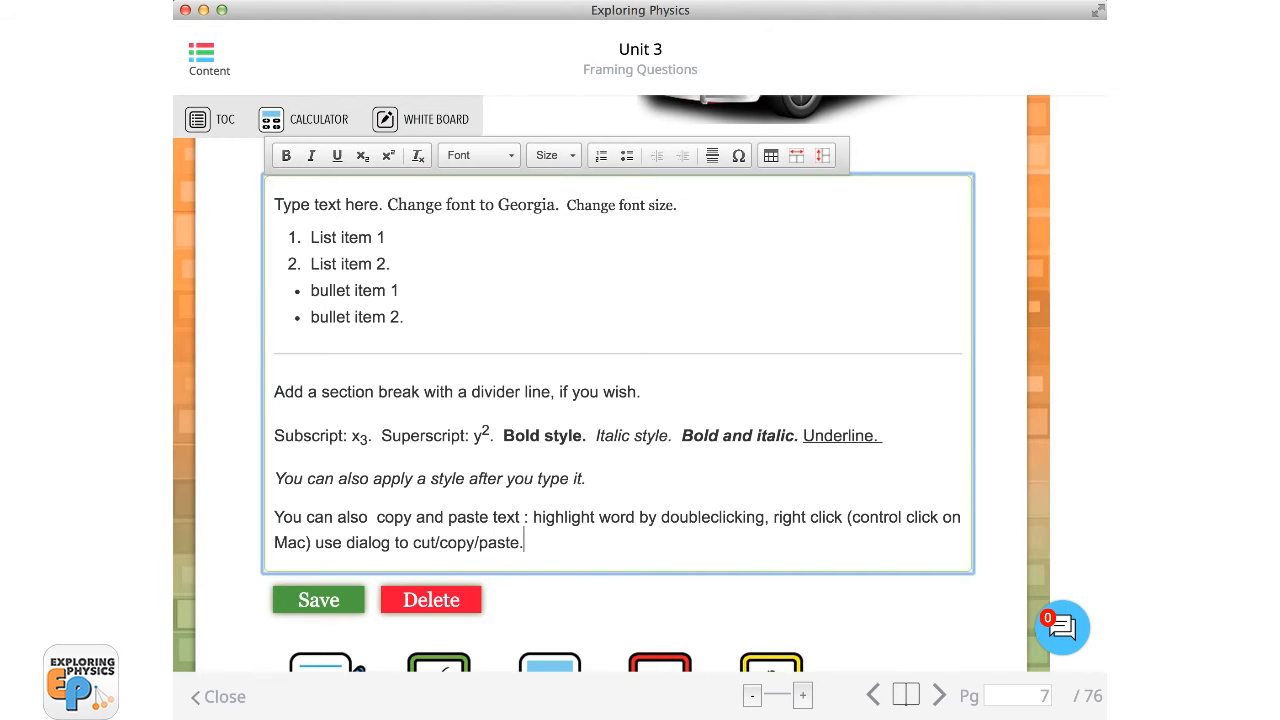
Step: Insert a divider line below the copy-and-paste paragraph and write "Inserting a table:" beneath it
{"action": "key", "text": "Return"}
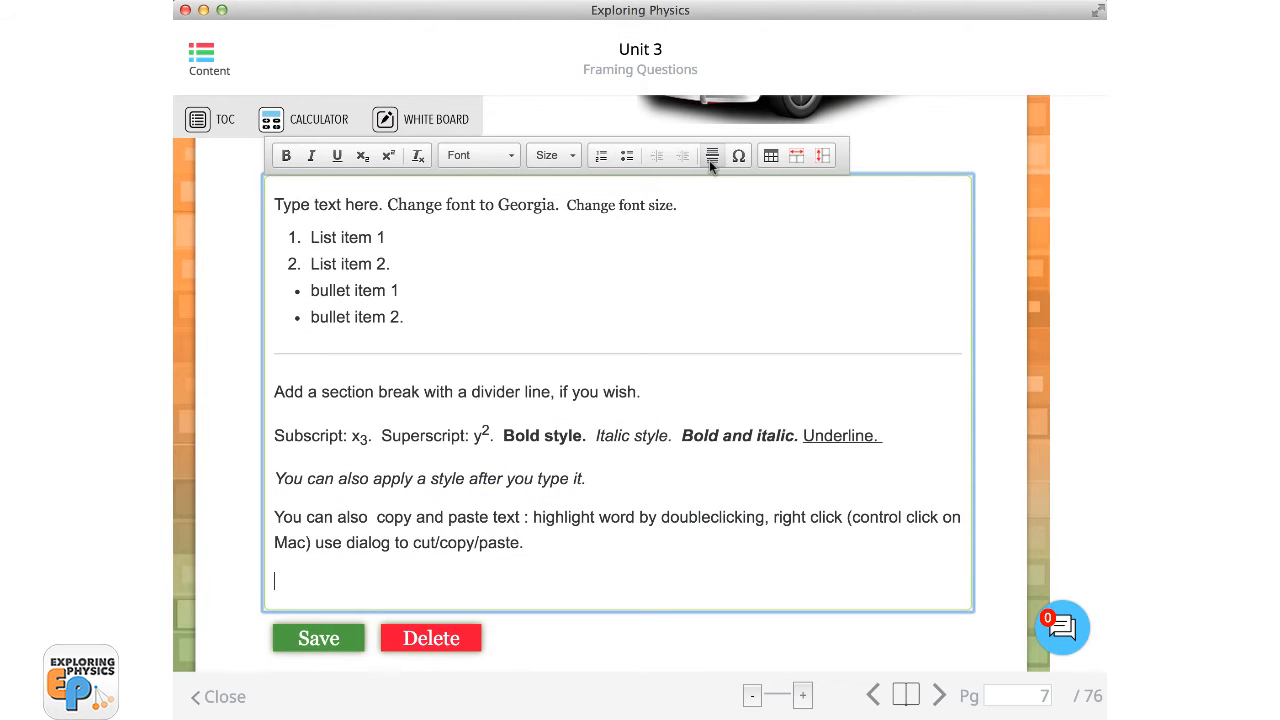
{"action": "left_click", "coordinate": [709, 160]}
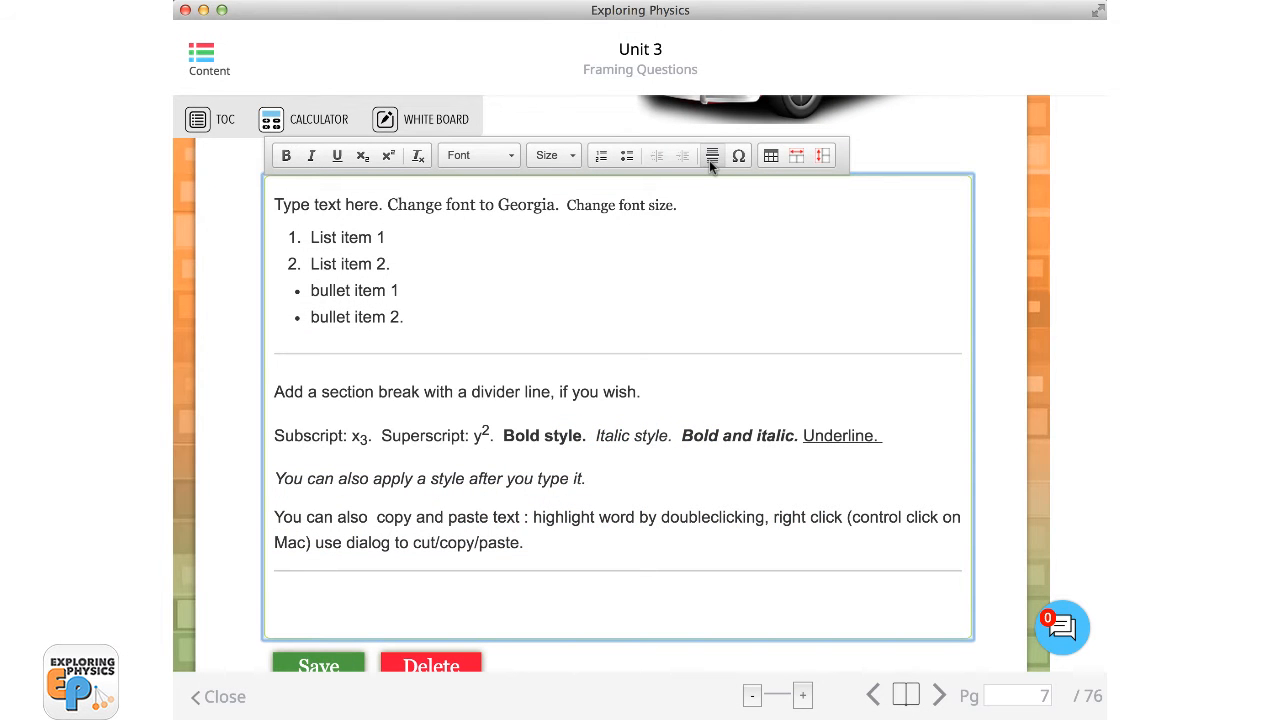
{"action": "scroll", "coordinate": [709, 170], "scroll_direction": "down", "scroll_amount": 4}
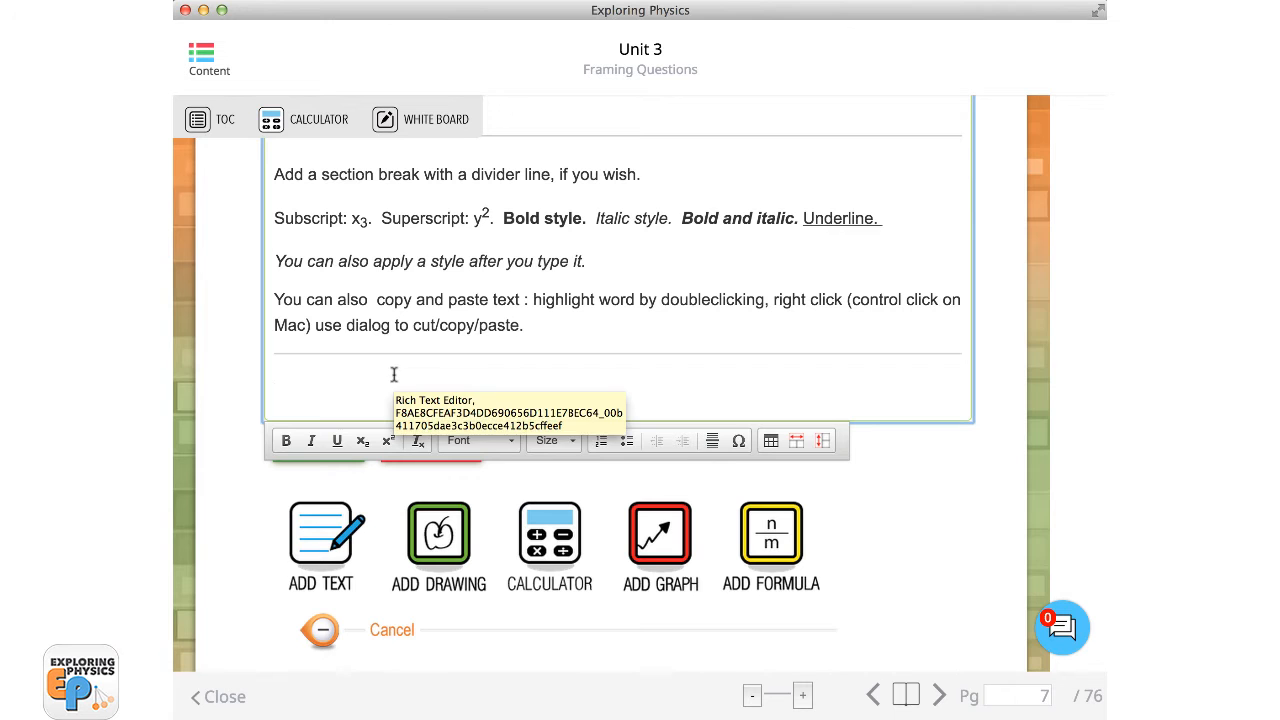
{"action": "type", "text": "Insert"}
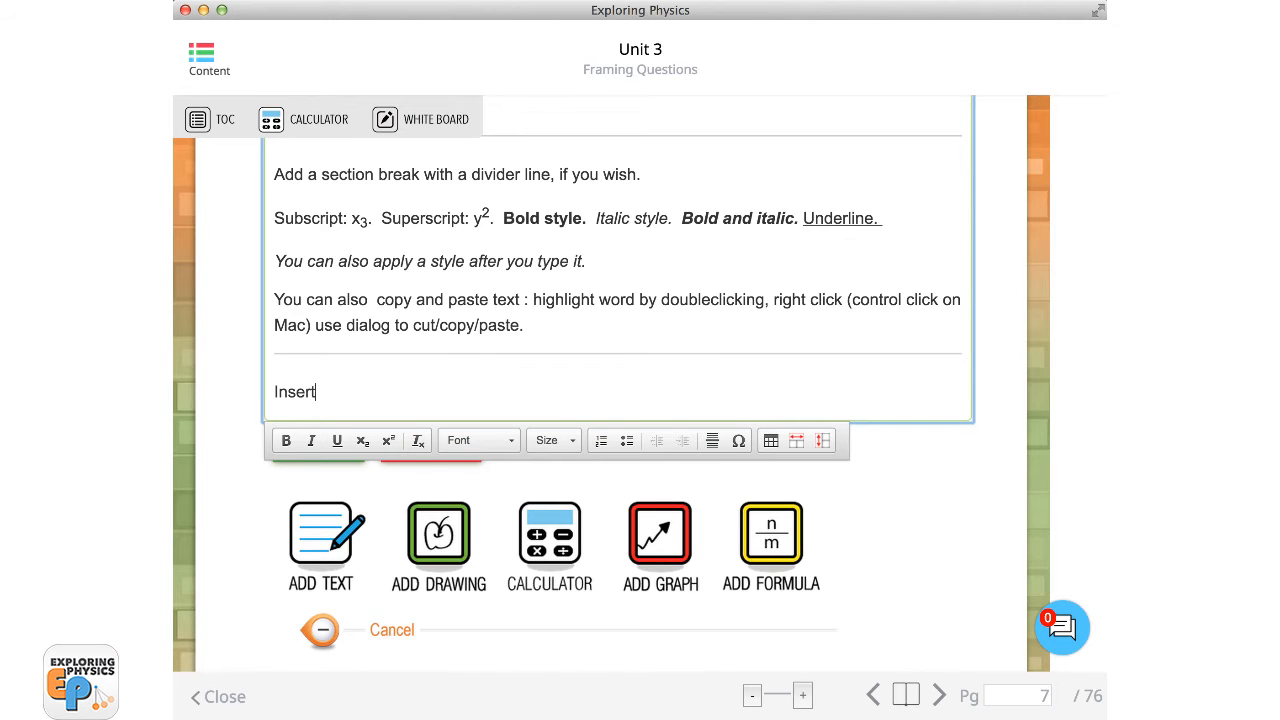
{"action": "type", "text": "ing a table:"}
{"action": "key", "text": "Return"}
{"action": "scroll", "coordinate": [588, 398], "scroll_direction": "down", "scroll_amount": 2}
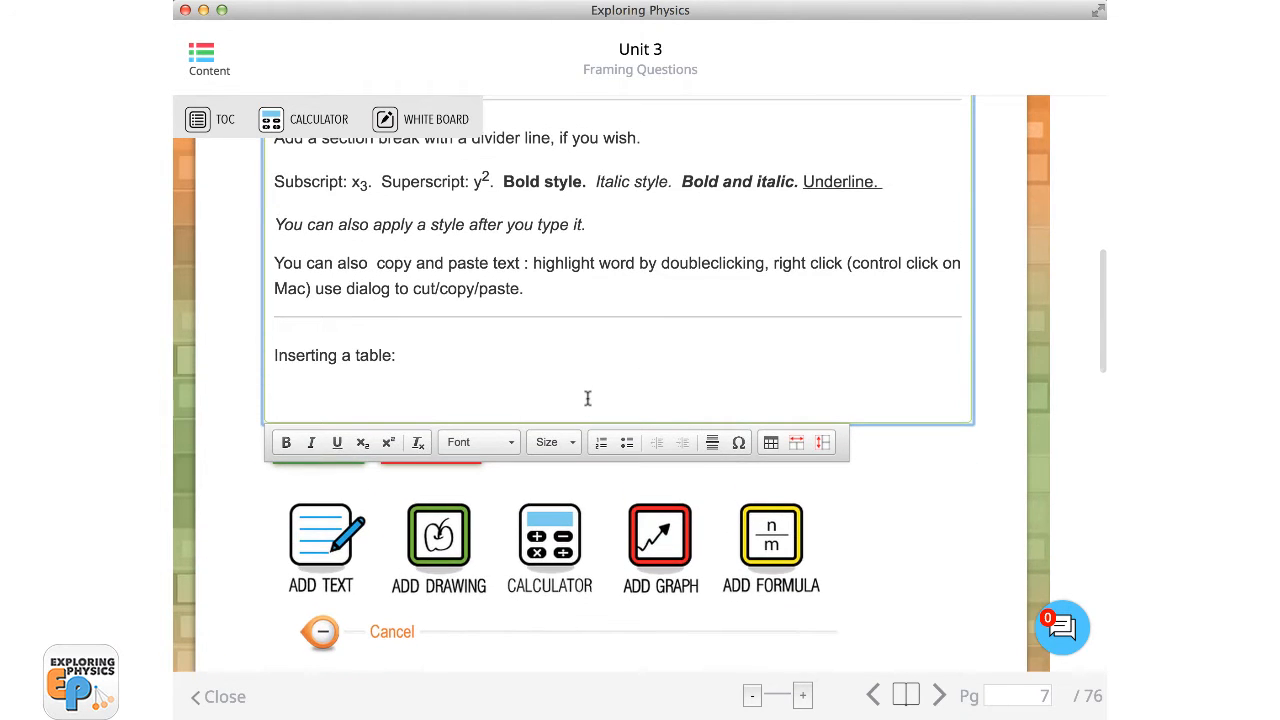
Step: Insert a table with 4 rows, 6 columns and the caption "This is an example of a table"
{"action": "left_click", "coordinate": [771, 443]}
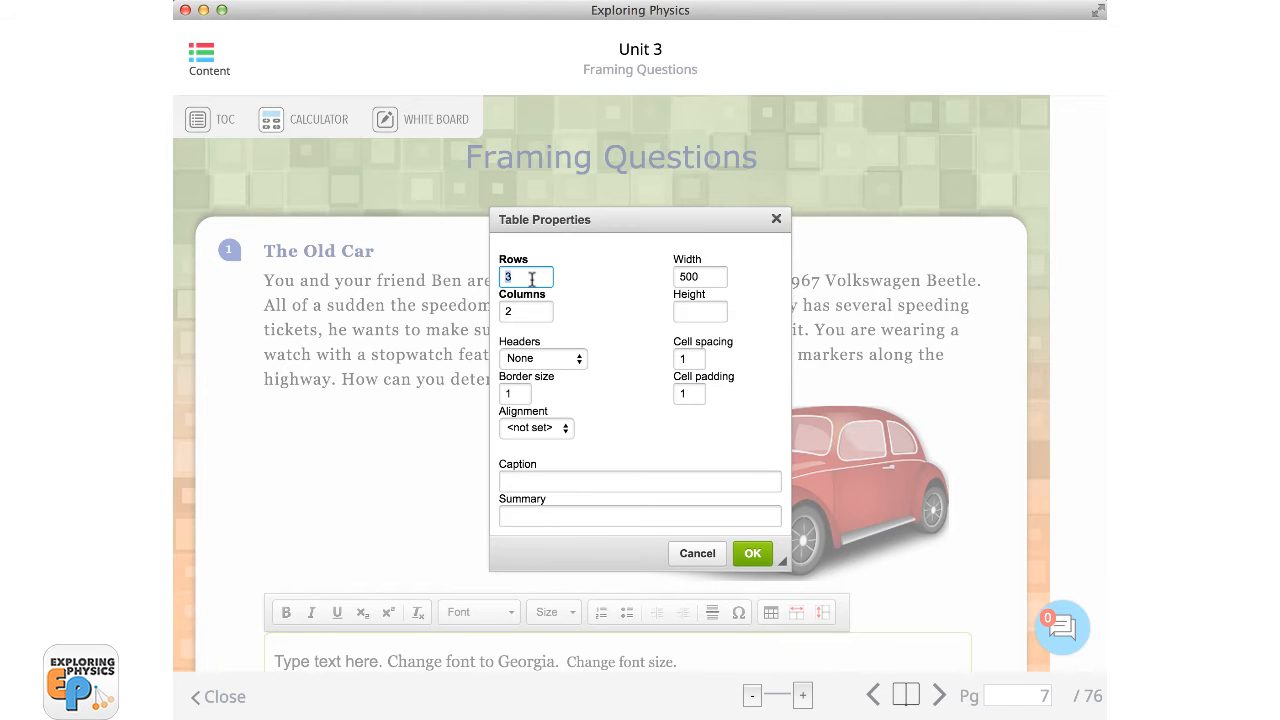
{"action": "type", "text": "4"}
{"action": "left_click", "coordinate": [522, 310]}
{"action": "key", "text": "BackSpace"}
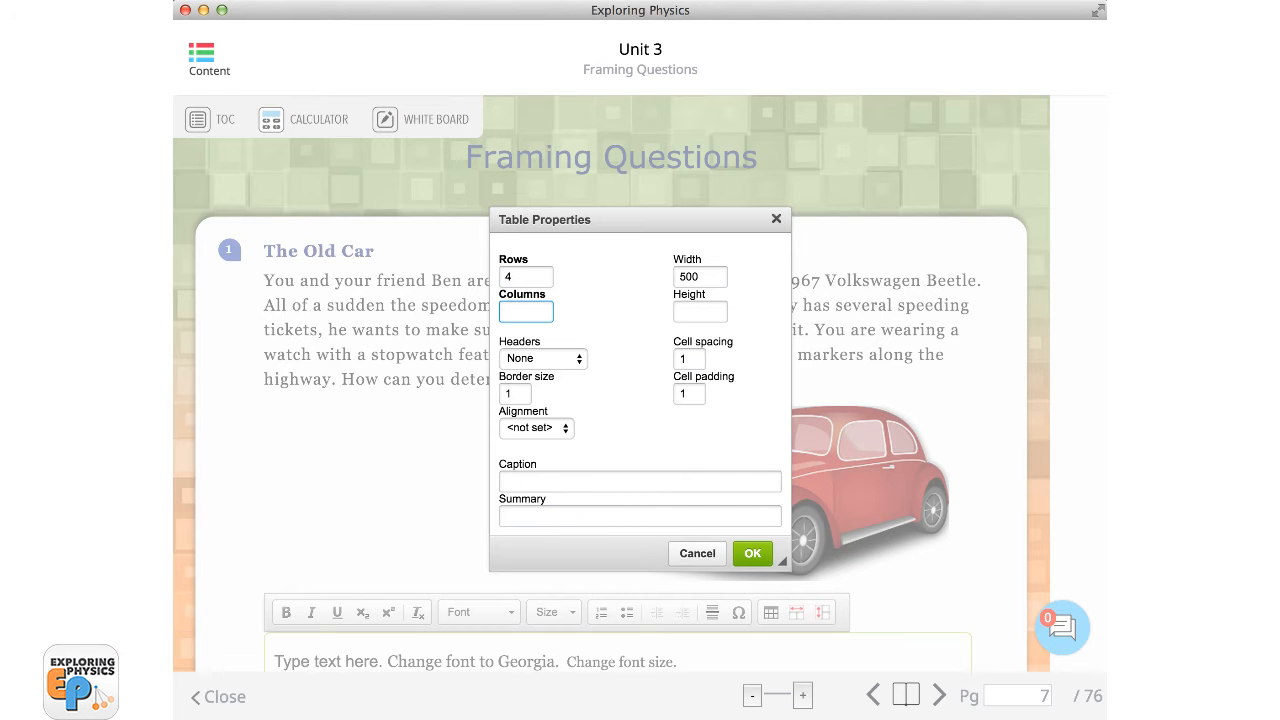
{"action": "type", "text": "6"}
{"action": "left_click", "coordinate": [624, 484]}
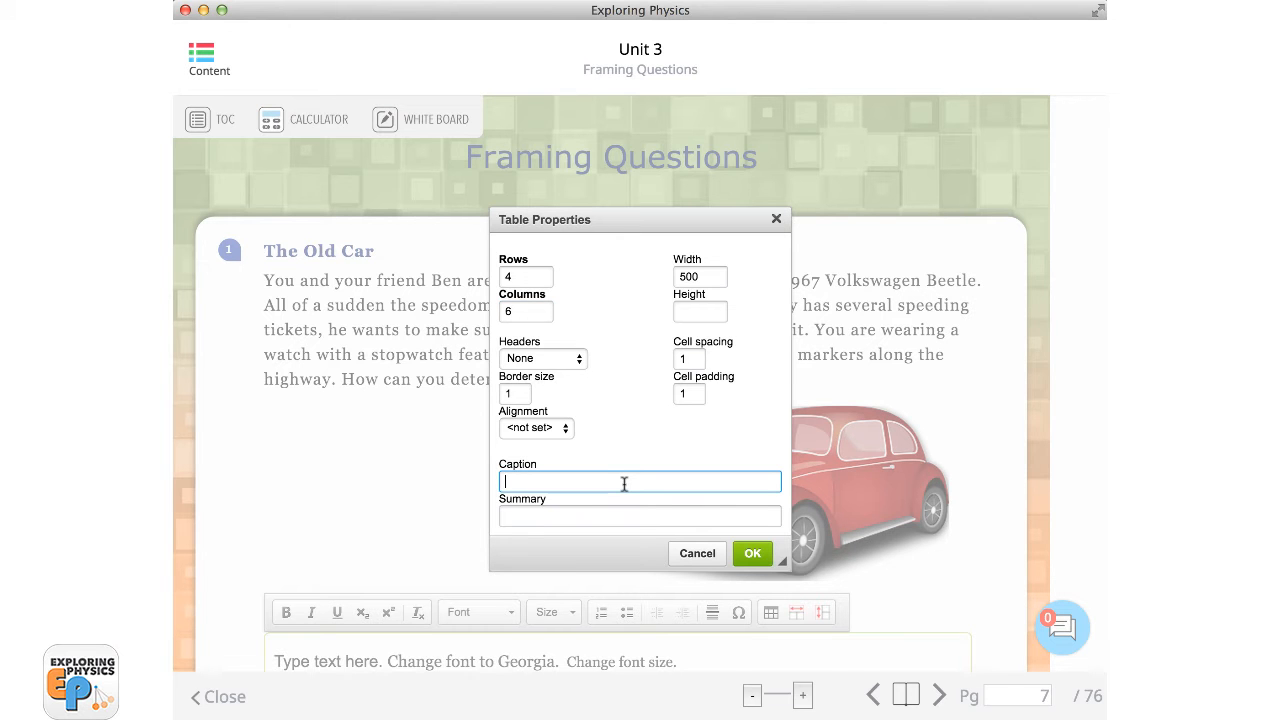
{"action": "type", "text": "This is an example of a table"}
{"action": "left_click", "coordinate": [750, 555]}
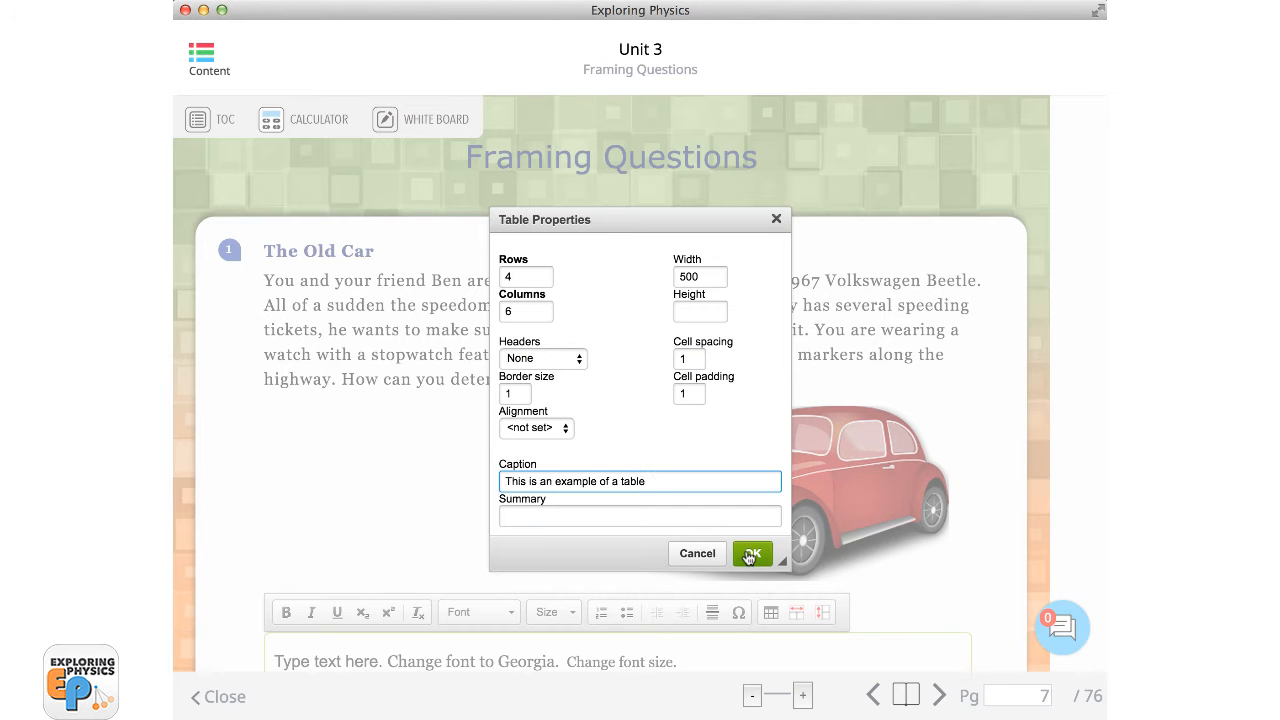
{"action": "left_click", "coordinate": [750, 555]}
Step: Fill the table's first three header cells with "Position", "time" and "whatever"
{"action": "type", "text": "Position"}
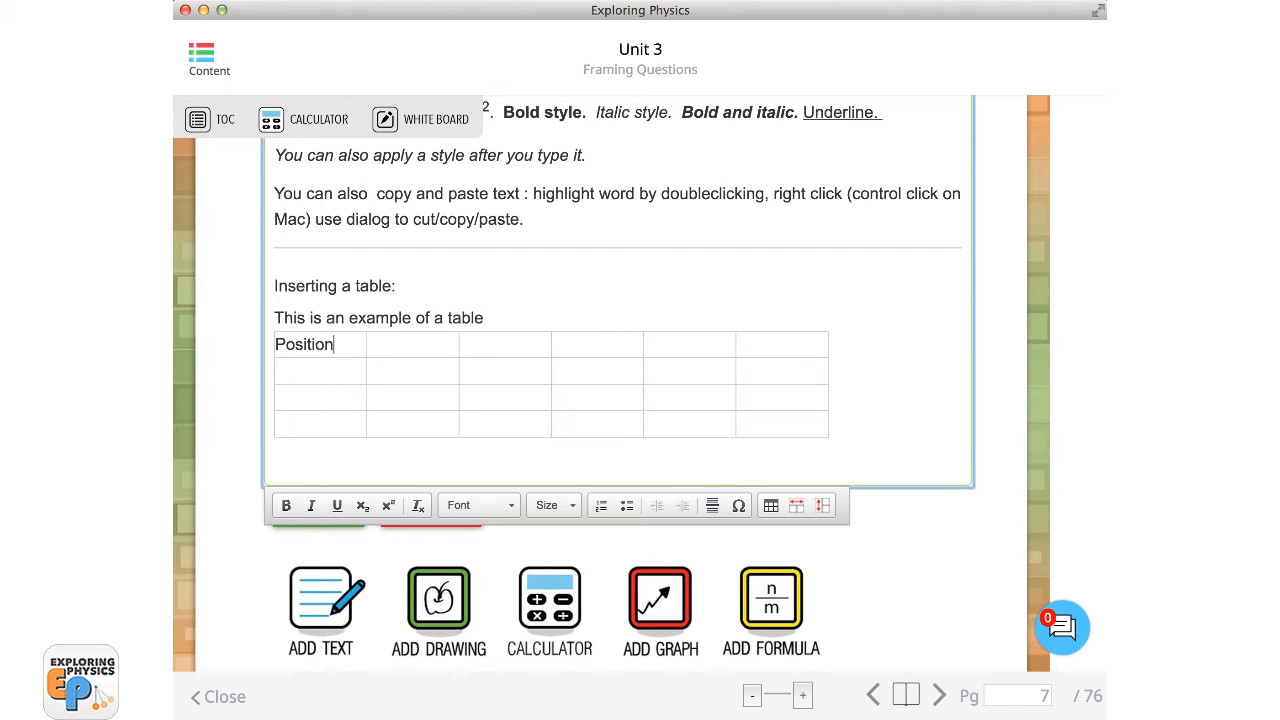
{"action": "key", "text": "Tab"}
{"action": "type", "text": "time"}
{"action": "key", "text": "Tab"}
{"action": "type", "text": "whatever"}
Step: Enter 3 under Position and 4 under time in the table's second row
{"action": "left_click", "coordinate": [289, 382]}
{"action": "type", "text": "3"}
{"action": "left_click", "coordinate": [397, 371]}
{"action": "type", "text": "4"}
{"action": "left_click", "coordinate": [507, 370]}
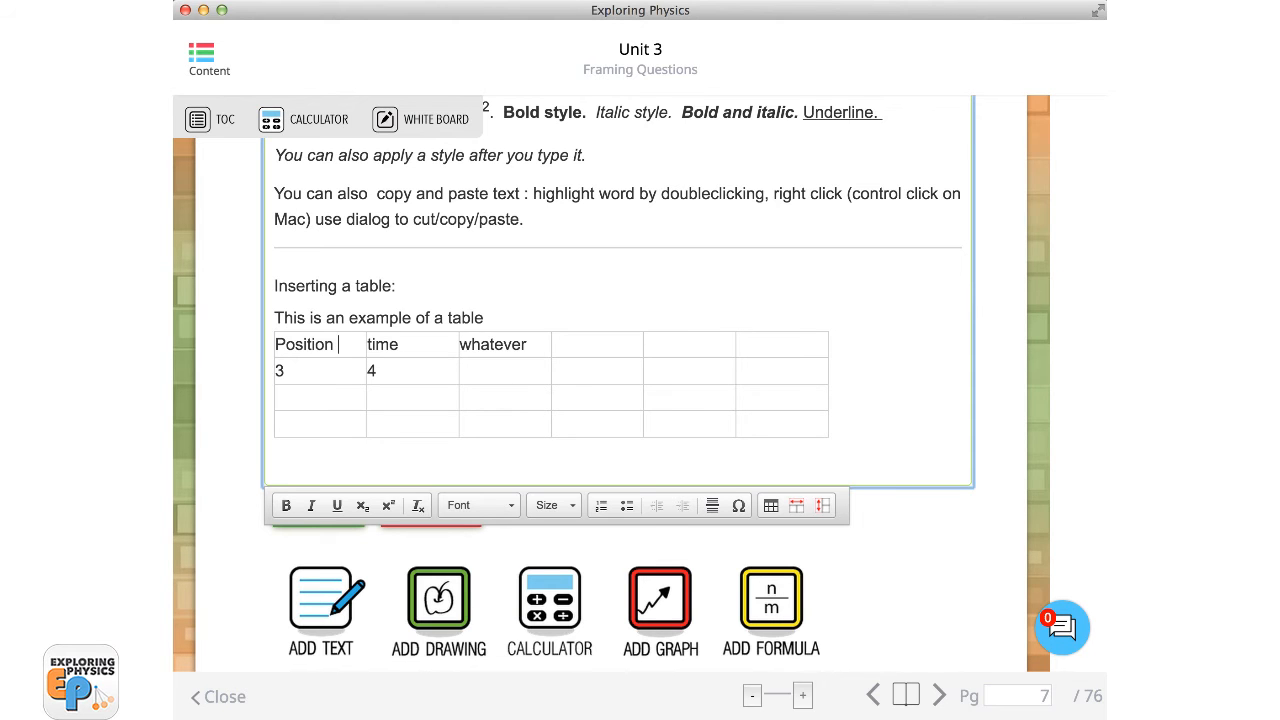
Step: Add the unit "(cm)" to the Position header and "(seconds)" to the time header
{"action": "type", "text": "(c0"}
{"action": "key", "text": "BackSpace"}
{"action": "type", "text": "m)"}
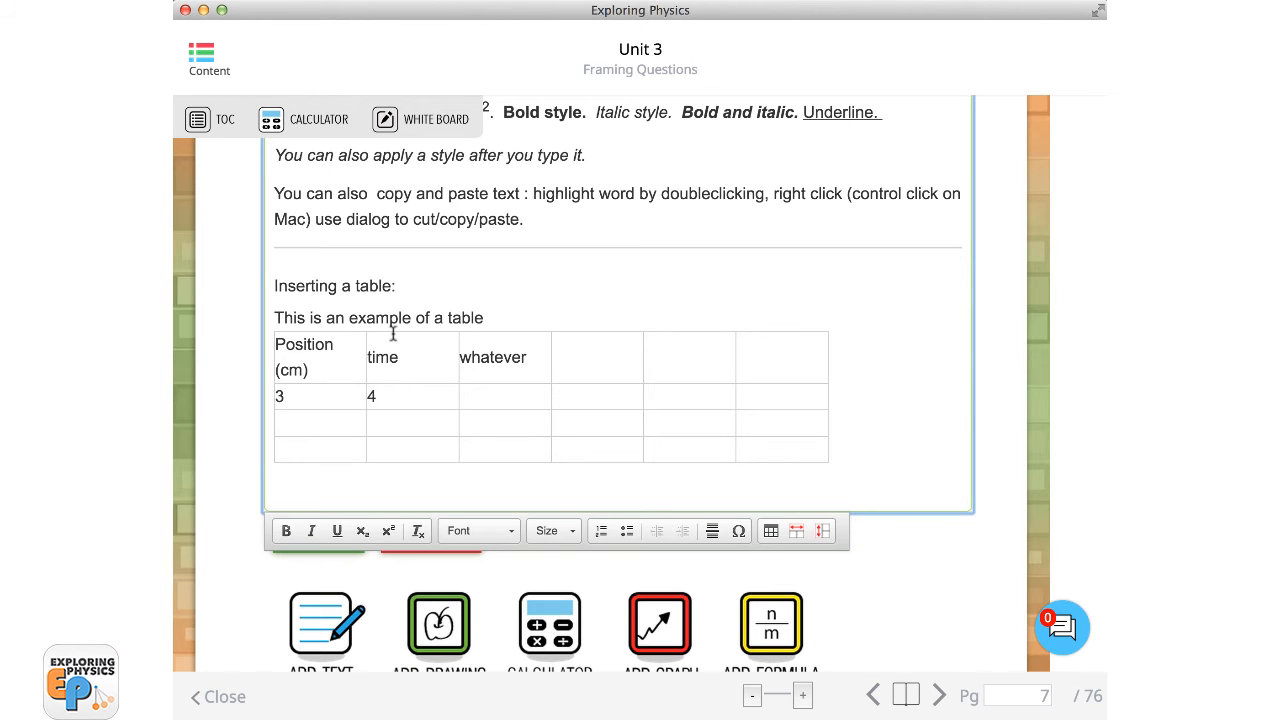
{"action": "type", "text": " (seconds)"}
Step: Fill the Position and time columns with 5 and 10 in the third row, and 6 and 20 in the fourth
{"action": "left_click", "coordinate": [339, 421]}
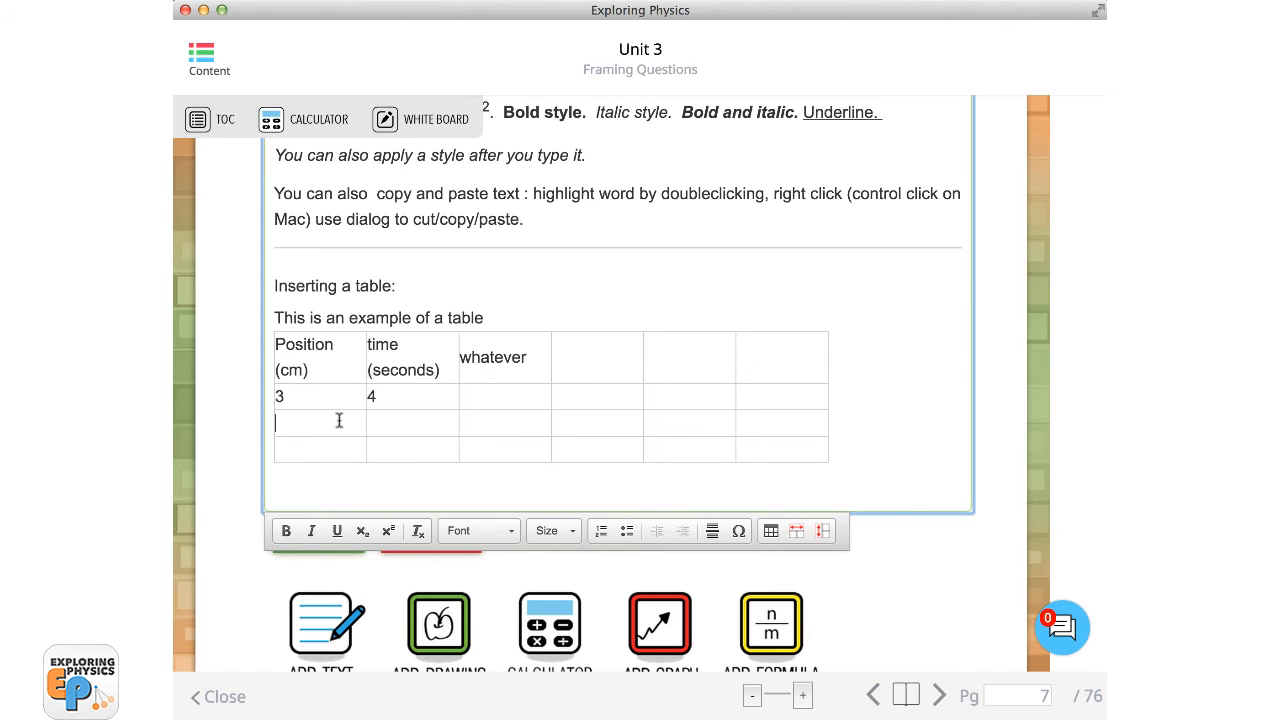
{"action": "type", "text": "5"}
{"action": "left_click", "coordinate": [394, 423]}
{"action": "type", "text": "10"}
{"action": "left_click", "coordinate": [342, 452]}
{"action": "type", "text": "6"}
{"action": "left_click", "coordinate": [395, 451]}
{"action": "type", "text": "20"}
Step: Add a divider line below the table and write "Special characters:" beneath it, followed by a new line
{"action": "left_click", "coordinate": [377, 484]}
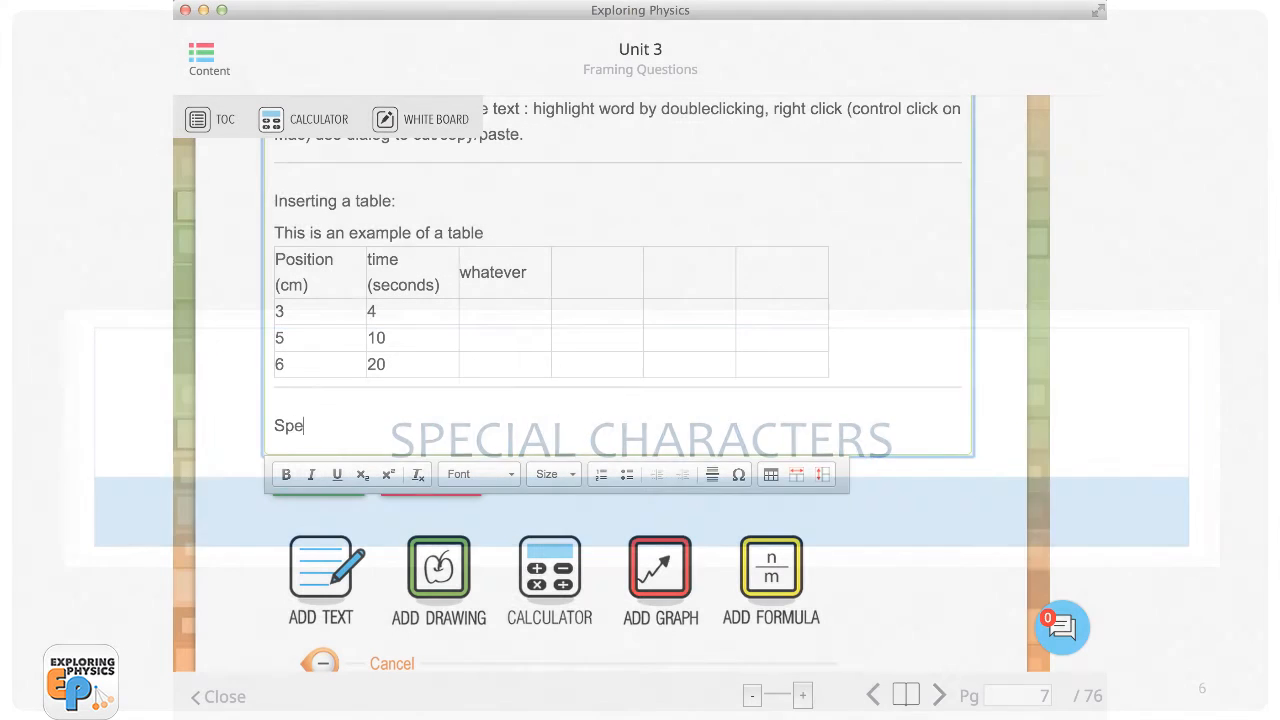
{"action": "type", "text": "ci"}
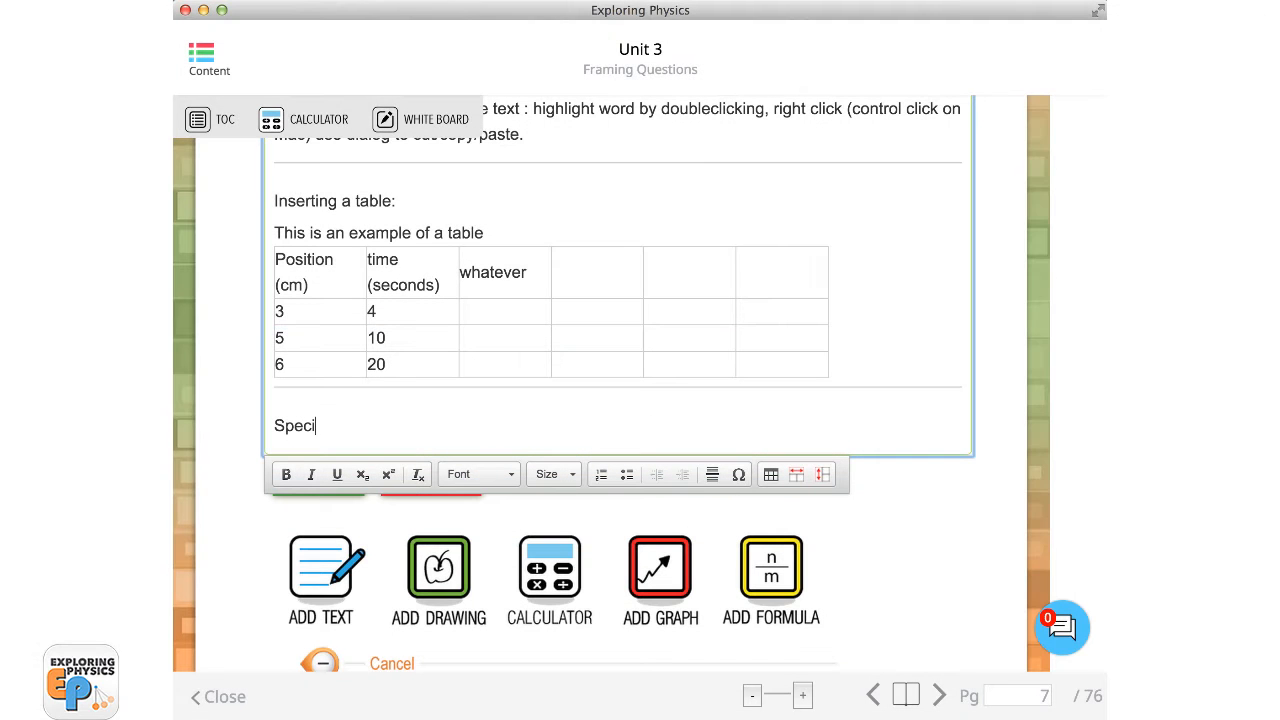
{"action": "type", "text": "al characters:"}
{"action": "key", "text": "Return"}
{"action": "scroll", "coordinate": [636, 427], "scroll_direction": "down", "scroll_amount": 1}
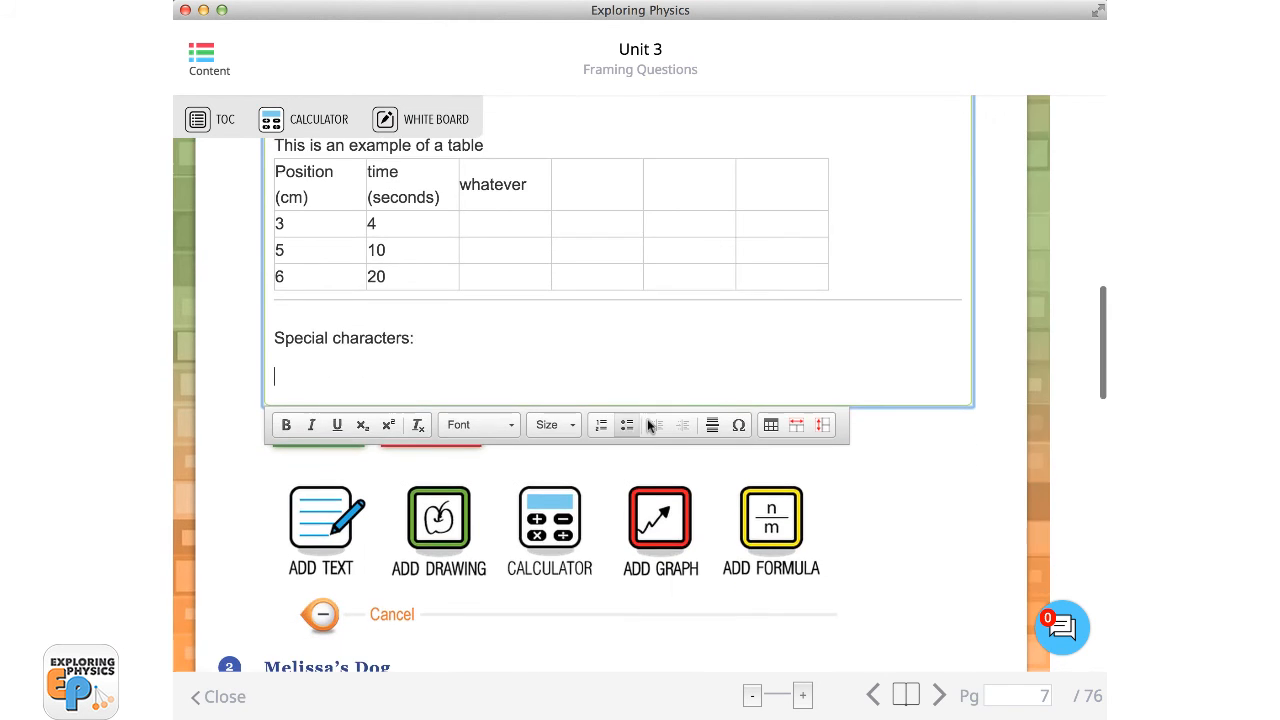
Step: Insert the special characters ψ, Ω and ⊥ on the line below "Special characters:"
{"action": "left_click", "coordinate": [738, 425]}
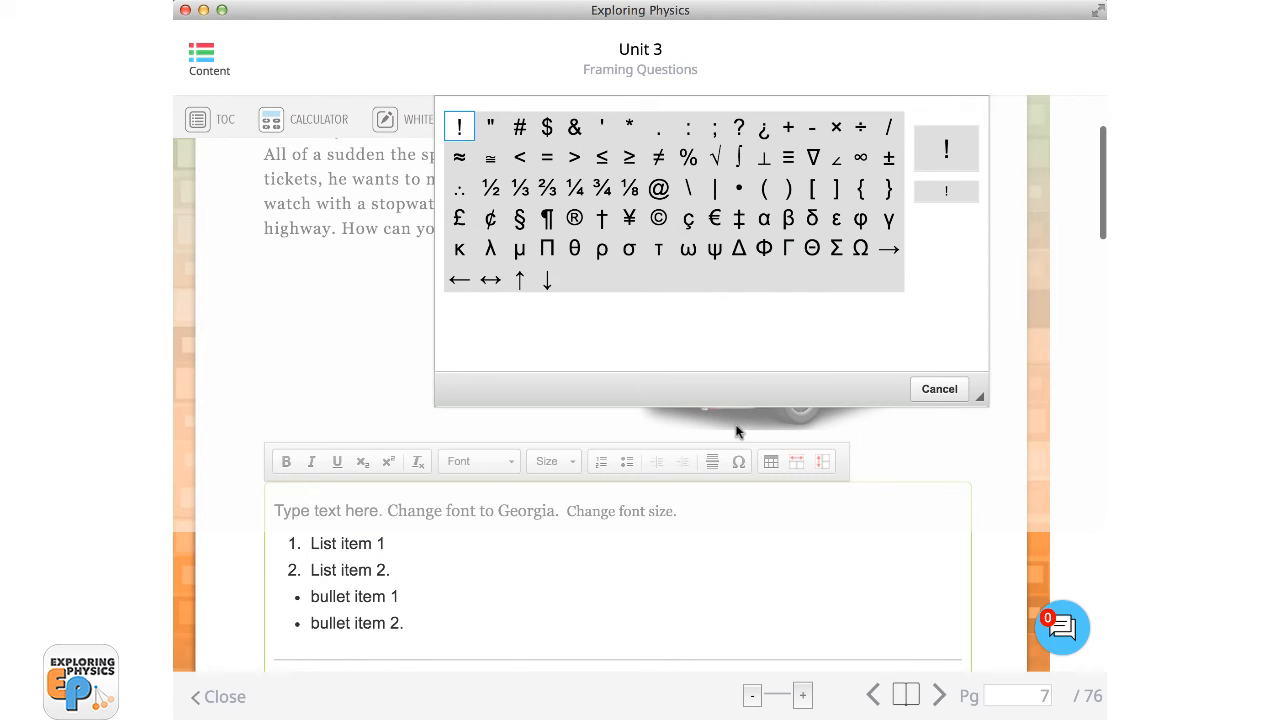
{"action": "left_click", "coordinate": [715, 254]}
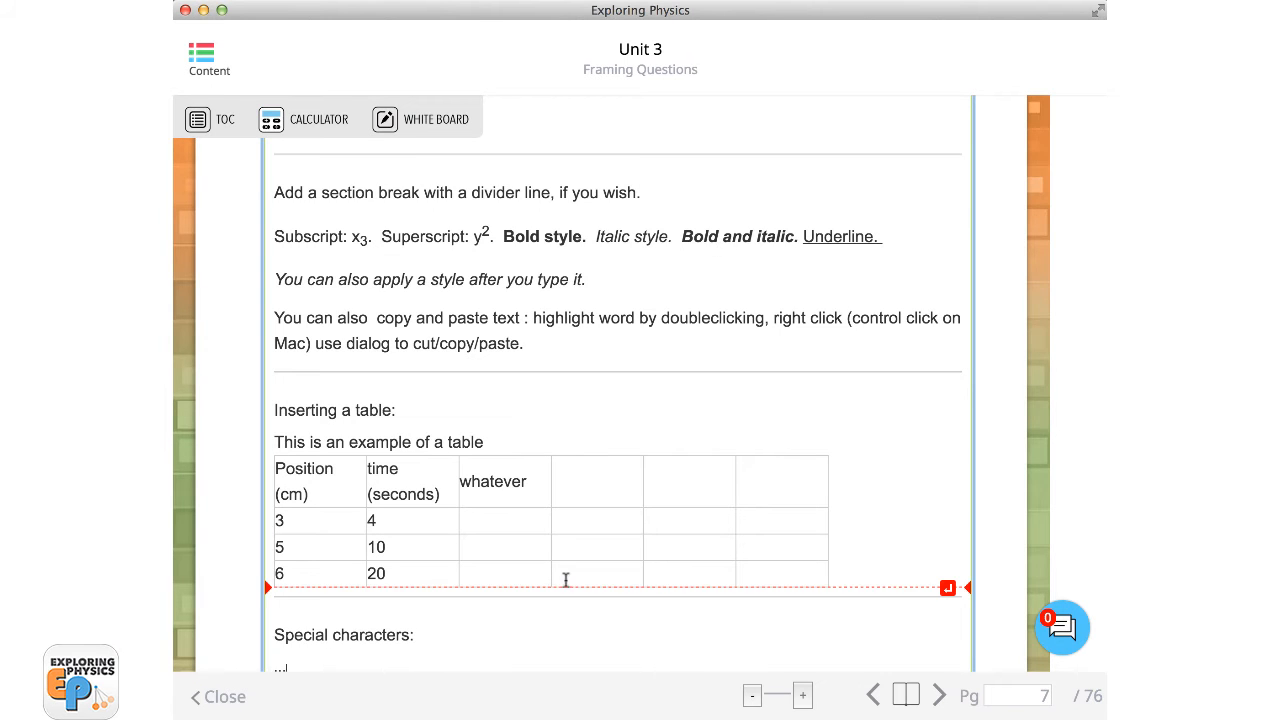
{"action": "scroll", "coordinate": [560, 585], "scroll_direction": "down", "scroll_amount": 1}
{"action": "scroll", "coordinate": [569, 576], "scroll_direction": "down", "scroll_amount": 1}
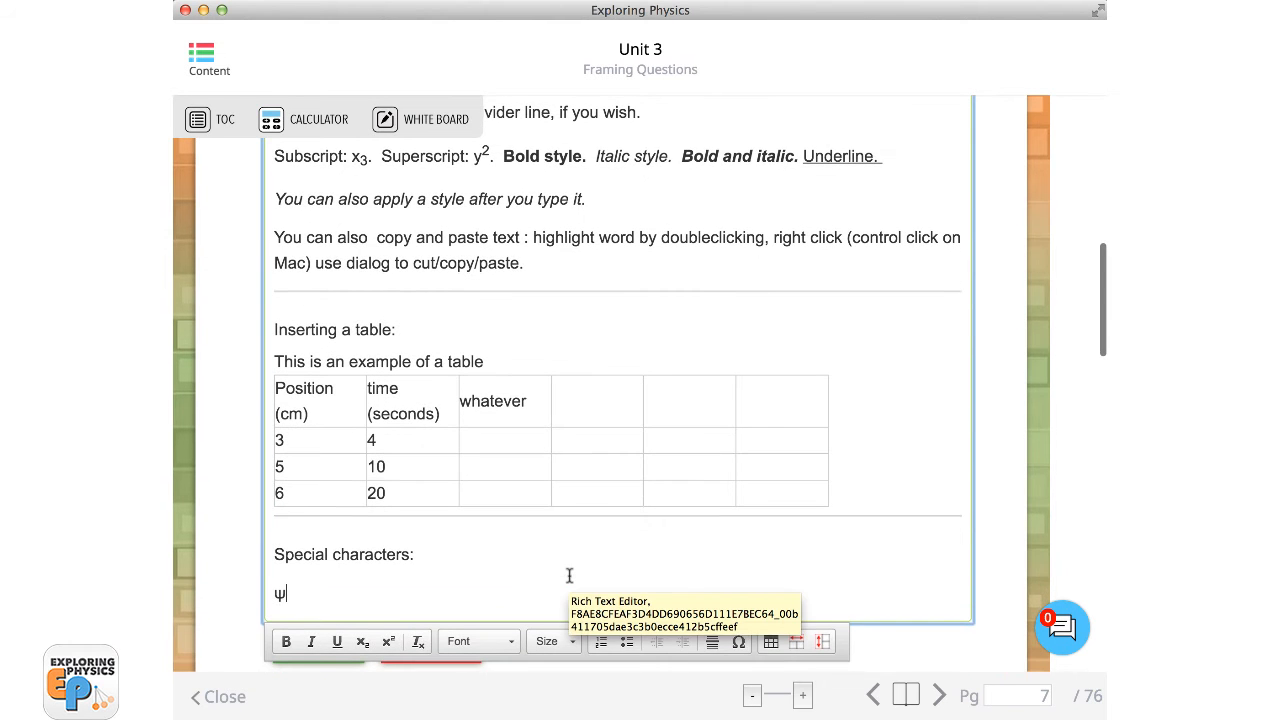
{"action": "left_click", "coordinate": [741, 643]}
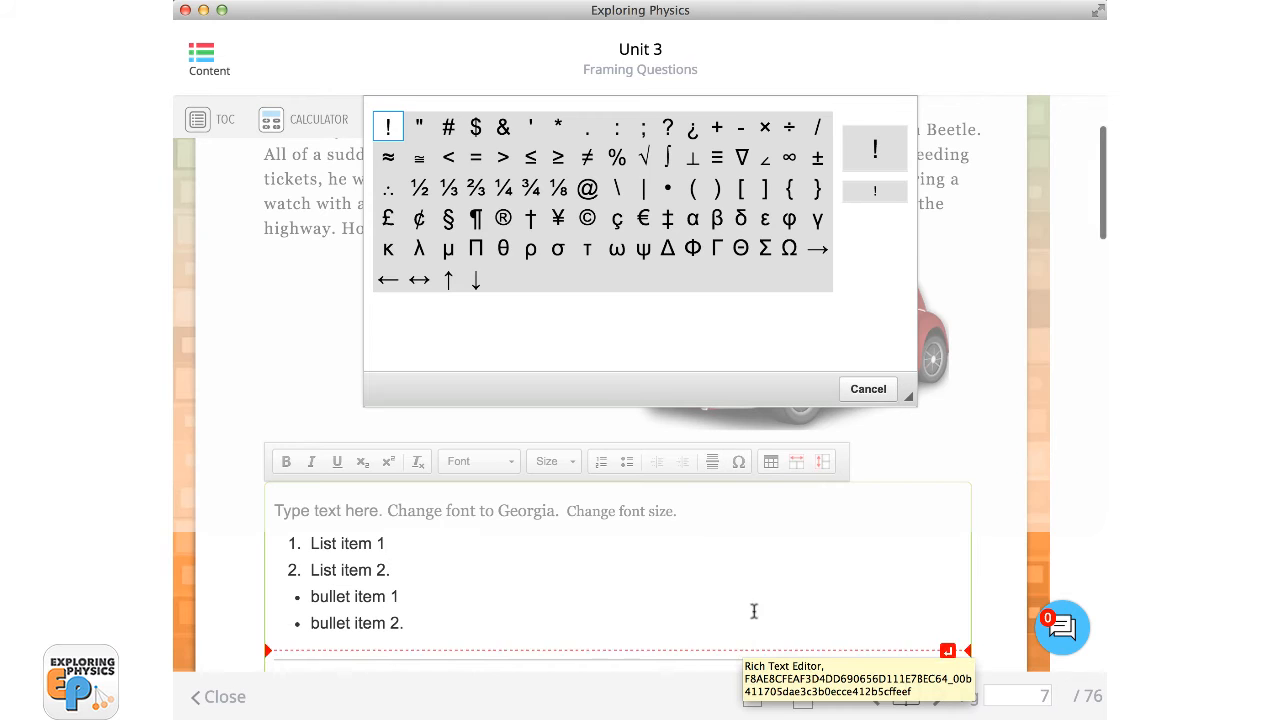
{"action": "left_click", "coordinate": [787, 251]}
{"action": "scroll", "coordinate": [486, 611], "scroll_direction": "down", "scroll_amount": 3}
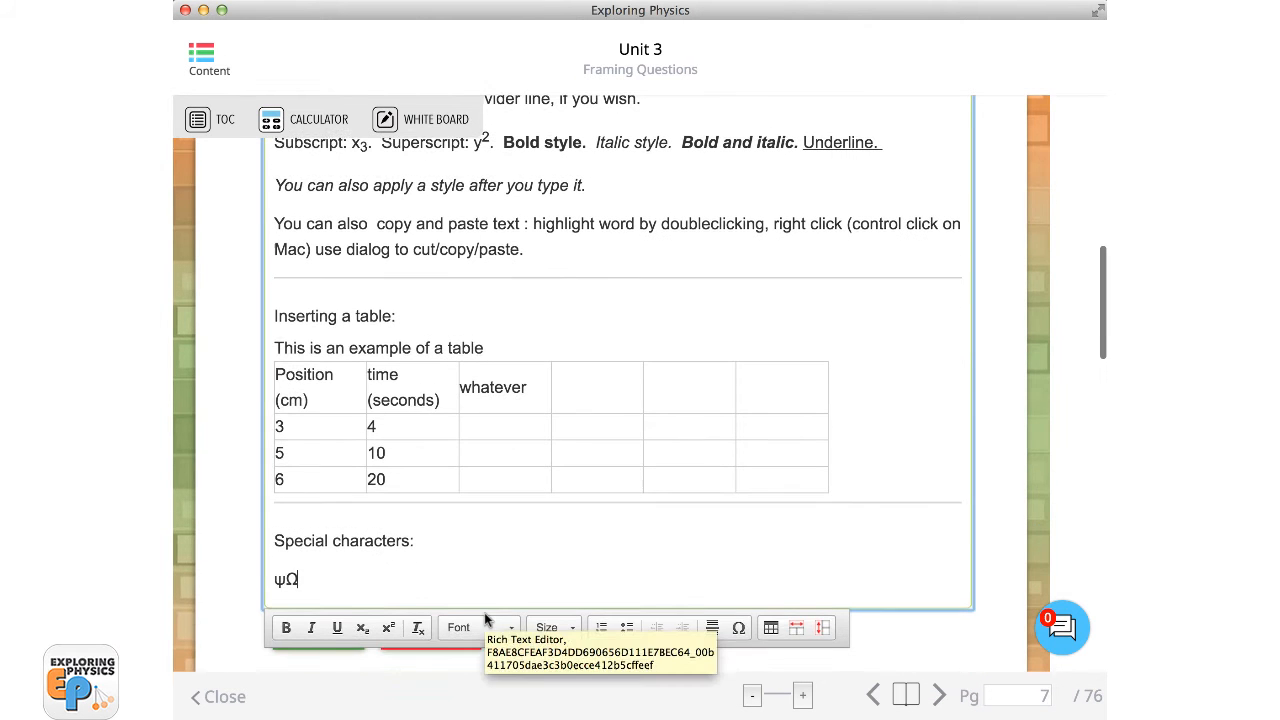
{"action": "left_click", "coordinate": [738, 628]}
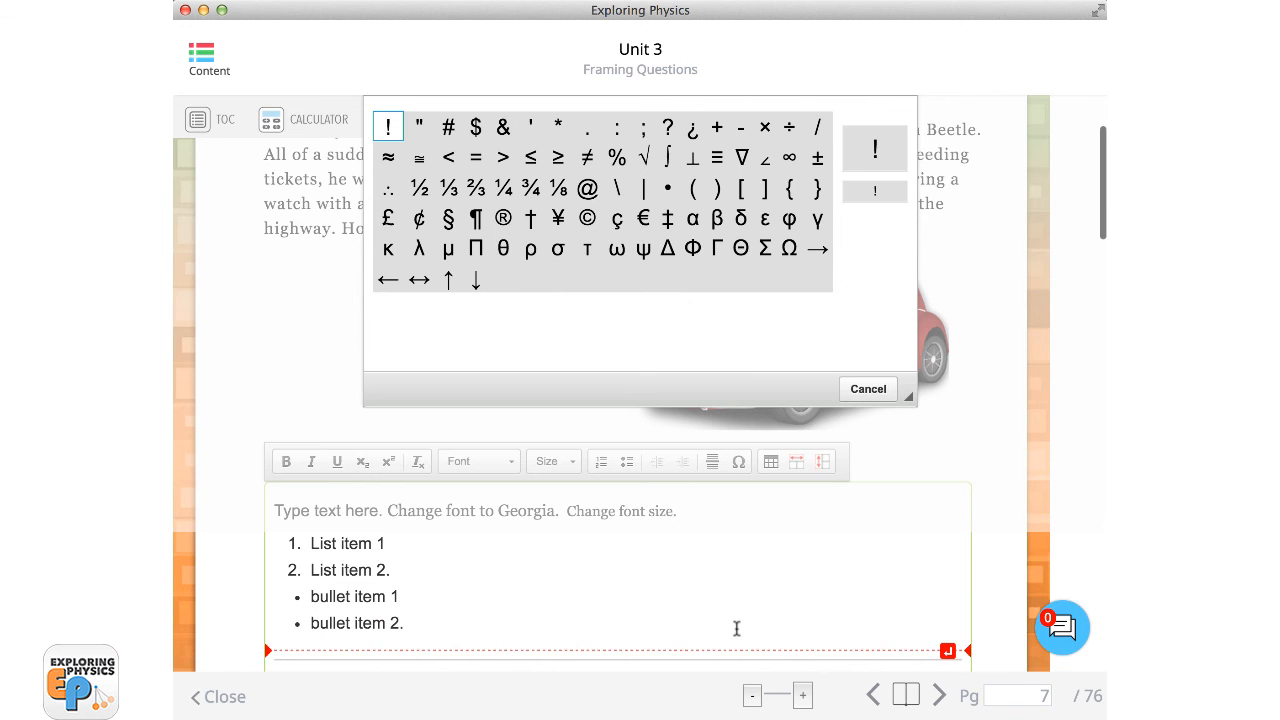
{"action": "left_click", "coordinate": [690, 158]}
{"action": "scroll", "coordinate": [621, 665], "scroll_direction": "down", "scroll_amount": 4}
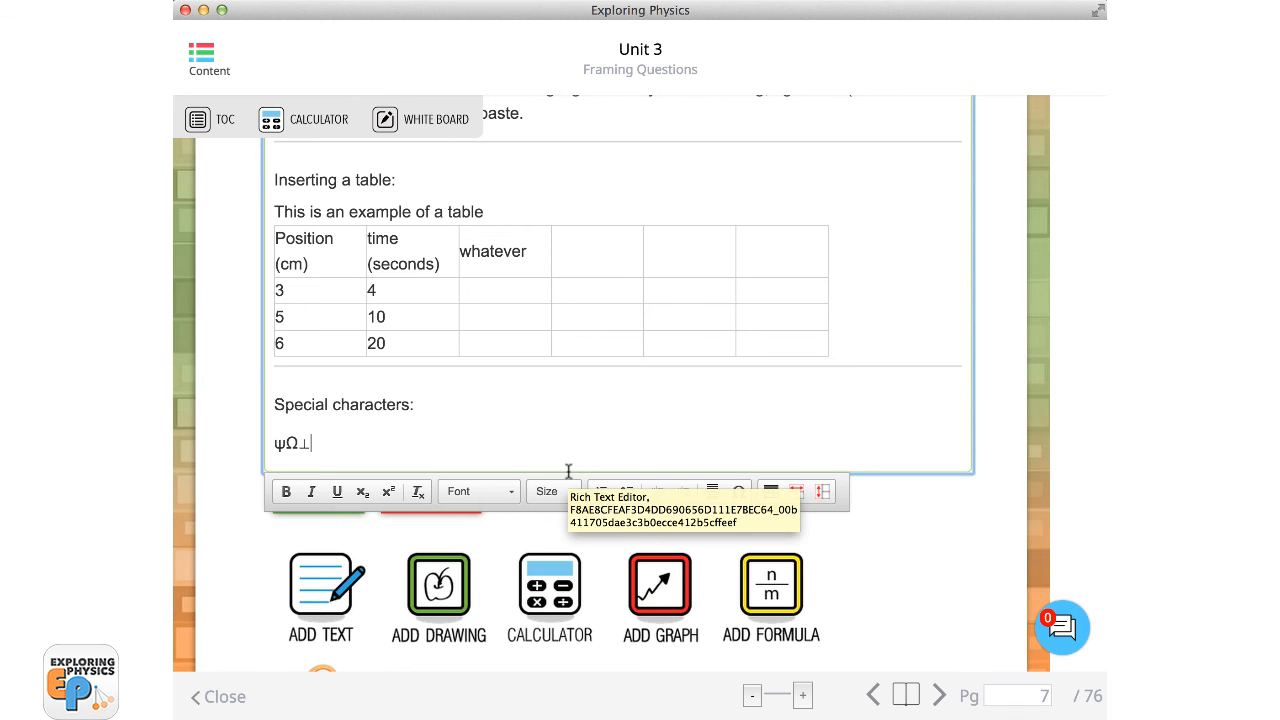
Step: Leave the text box's editing mode and collapse the row of add-content tools beneath it
{"action": "left_click", "coordinate": [877, 510]}
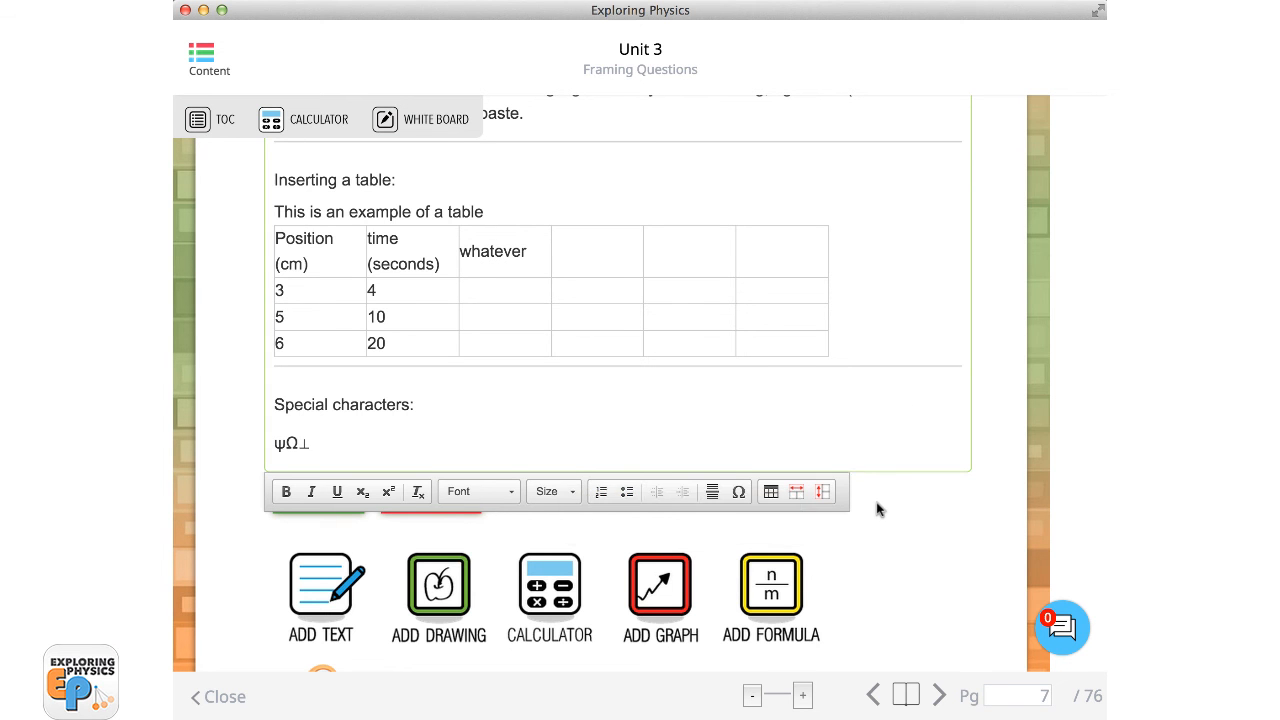
{"action": "scroll", "coordinate": [877, 510], "scroll_direction": "down", "scroll_amount": 6}
{"action": "scroll", "coordinate": [349, 637], "scroll_direction": "up", "scroll_amount": 1}
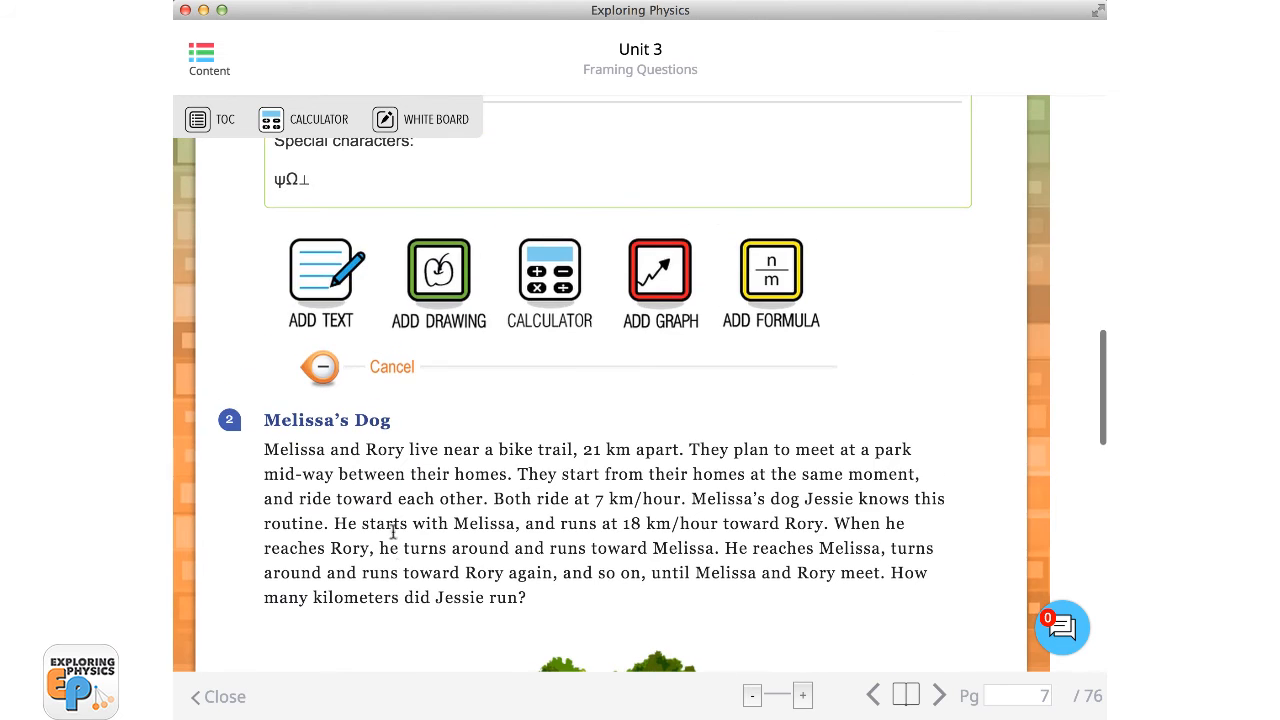
{"action": "left_click", "coordinate": [318, 366]}
Step: Review the finished answer box from its first line through the lists, styles and table to the special characters
{"action": "scroll", "coordinate": [457, 340], "scroll_direction": "up", "scroll_amount": 10}
{"action": "scroll", "coordinate": [991, 254], "scroll_direction": "up", "scroll_amount": 3}
{"action": "scroll", "coordinate": [991, 254], "scroll_direction": "down", "scroll_amount": 5}
{"action": "scroll", "coordinate": [991, 256], "scroll_direction": "down", "scroll_amount": 1}
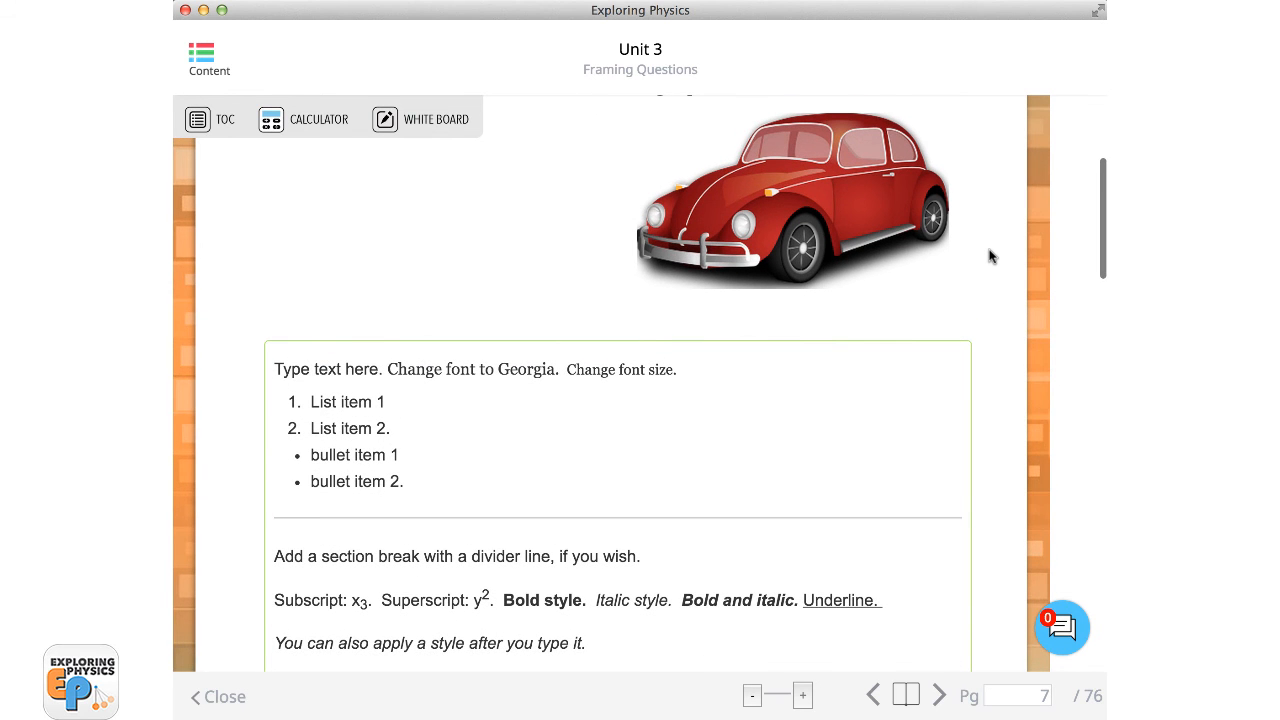
{"action": "scroll", "coordinate": [991, 256], "scroll_direction": "down", "scroll_amount": 5}
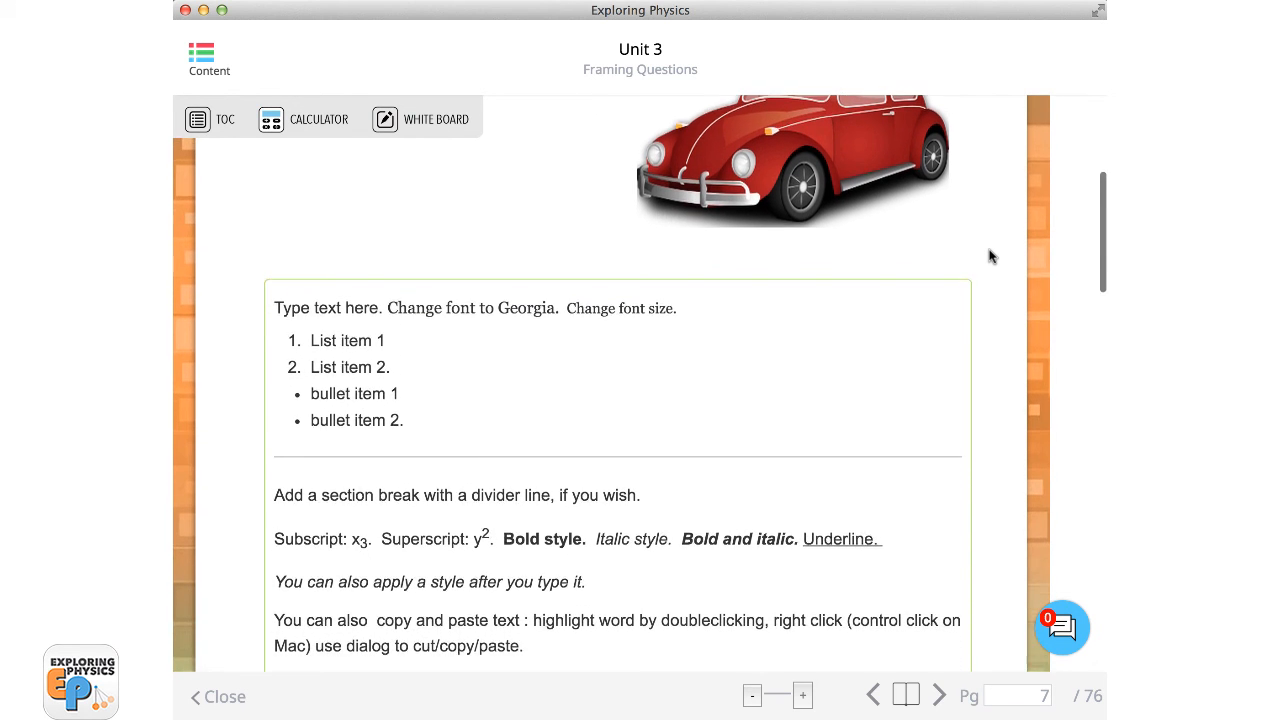
{"action": "scroll", "coordinate": [991, 256], "scroll_direction": "down", "scroll_amount": 3}
{"action": "scroll", "coordinate": [991, 256], "scroll_direction": "down", "scroll_amount": 3}
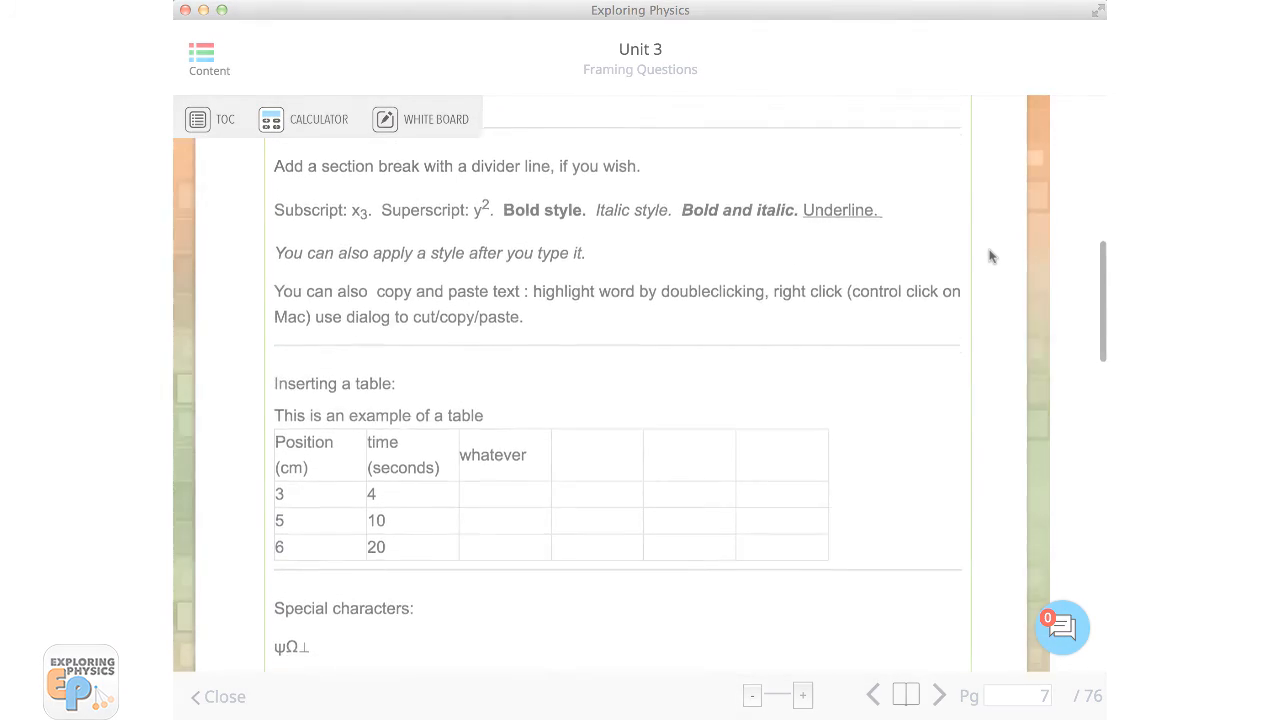